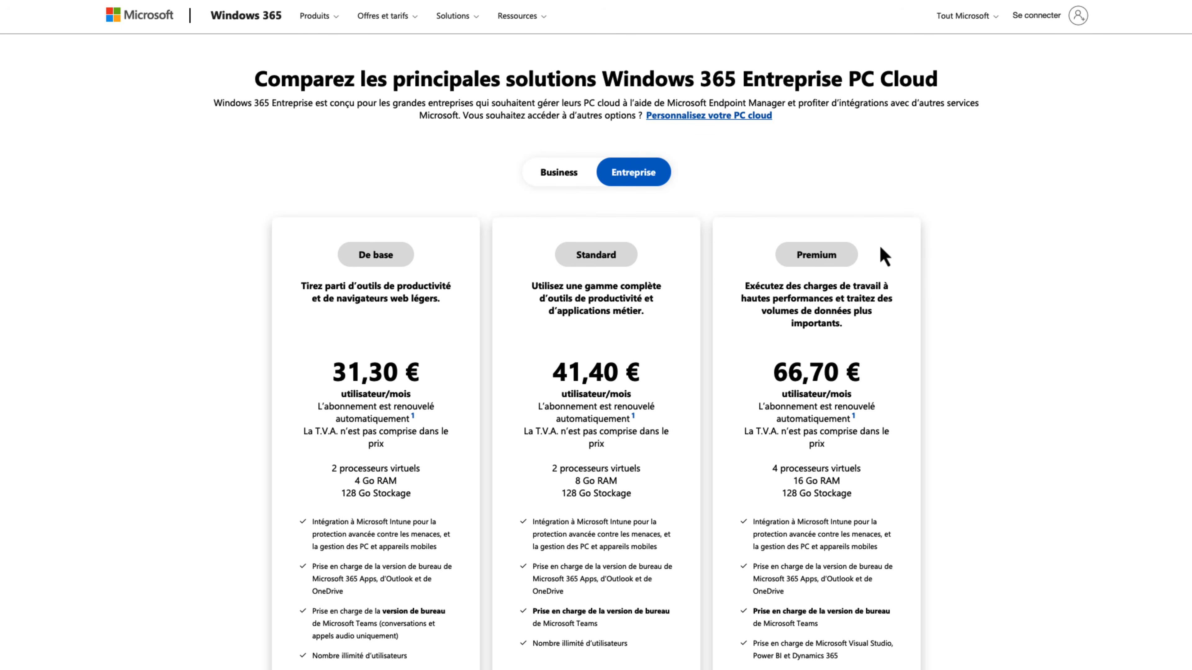
Review the Windows 365 Enterprise plans and open the Cloud PC configurator.
{"action": "scroll", "coordinate": [879, 249], "scroll_direction": "down", "scroll_amount": 8}
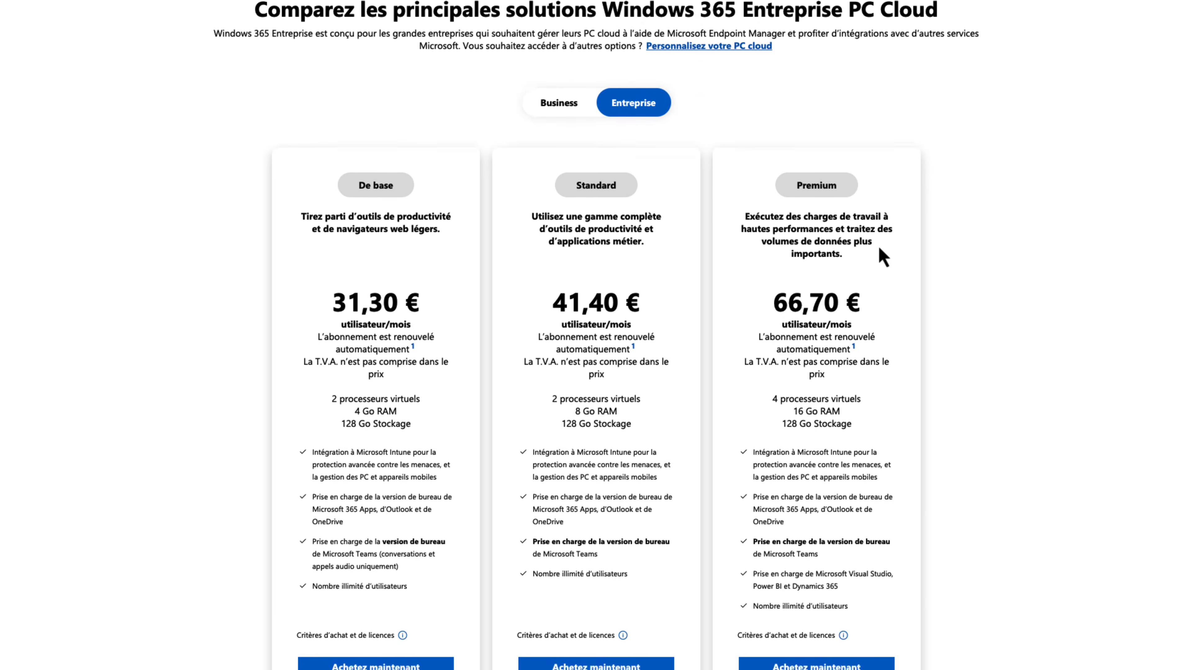
{"action": "scroll", "coordinate": [879, 255], "scroll_direction": "down", "scroll_amount": 1}
{"action": "left_click", "coordinate": [505, 472]}
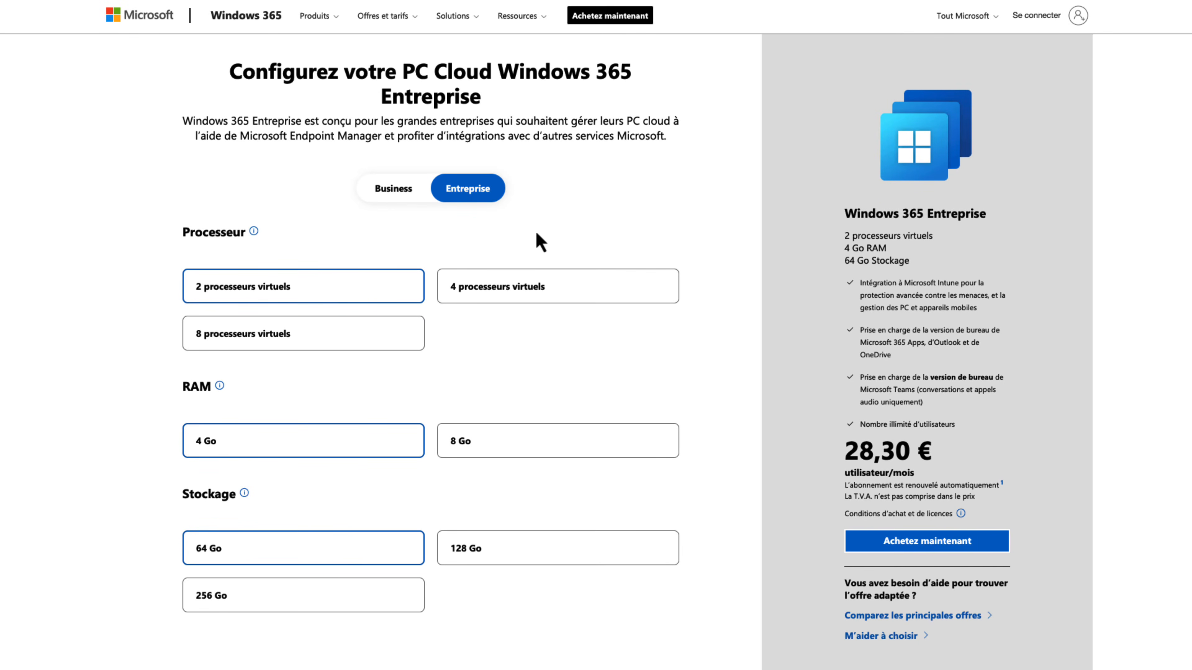
Configure an Enterprise Cloud PC with 8 virtual processors and 256 GB of storage, and check its monthly price per user.
{"action": "left_click", "coordinate": [237, 341]}
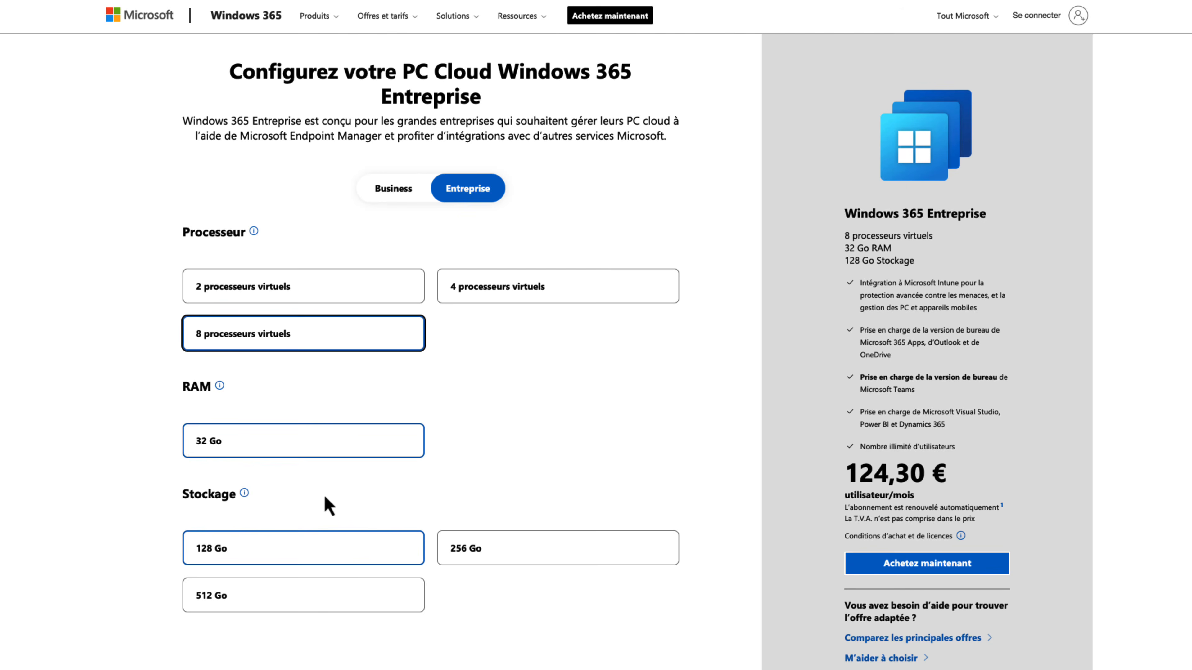
{"action": "scroll", "coordinate": [502, 511], "scroll_direction": "down", "scroll_amount": 1}
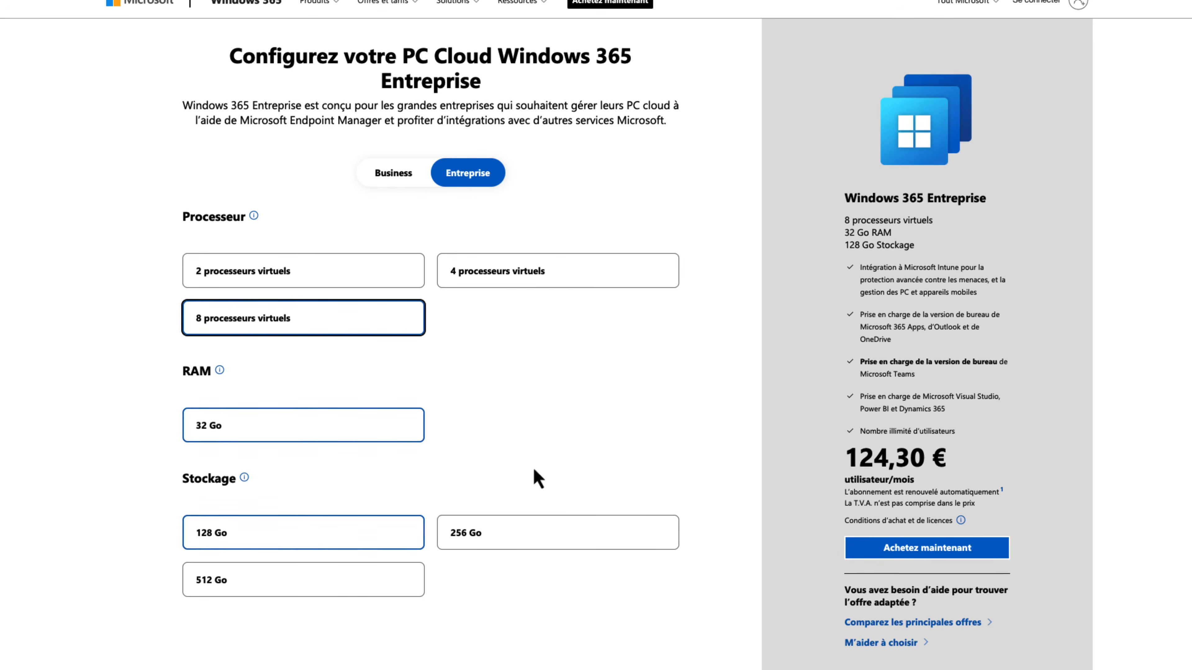
{"action": "left_click", "coordinate": [443, 537]}
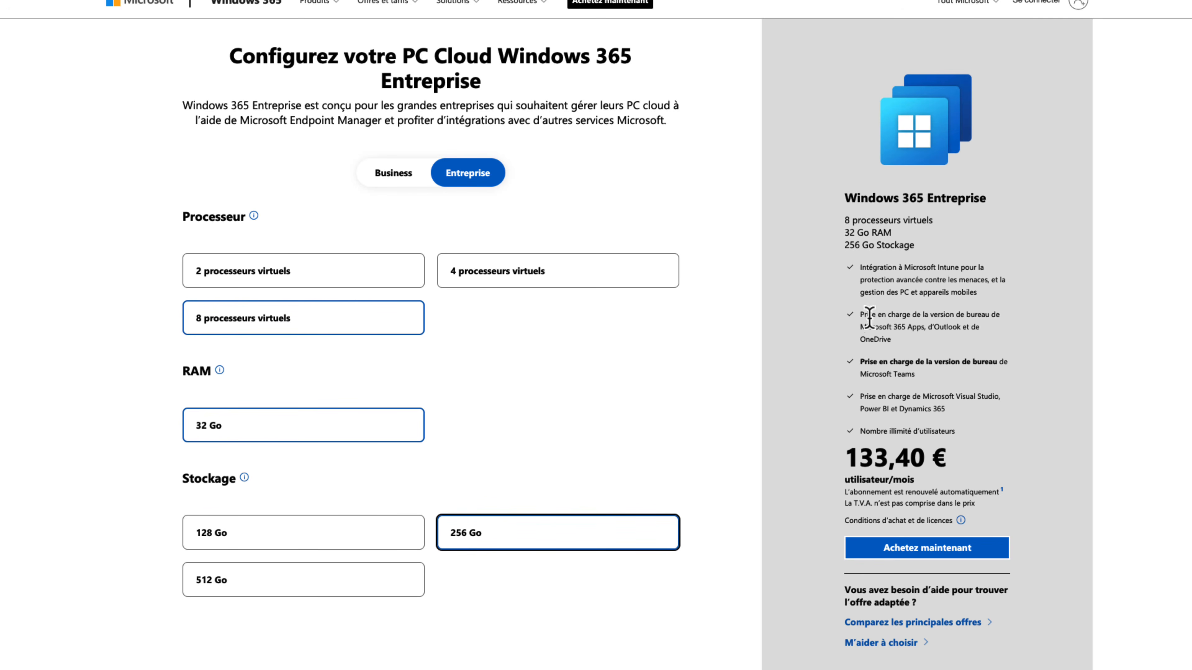
{"action": "left_click_drag", "start_coordinate": [848, 462], "coordinate": [948, 453]}
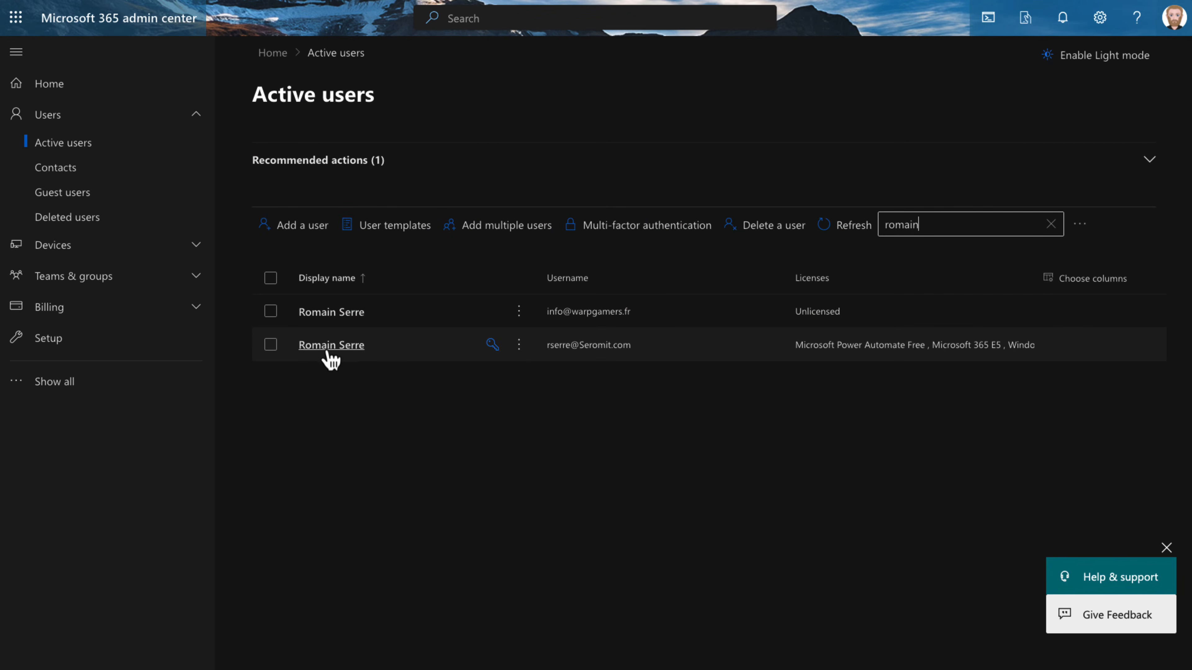
In the Microsoft 365 admin center, open the licensed user's license and app assignments and review them.
{"action": "left_click", "coordinate": [328, 351]}
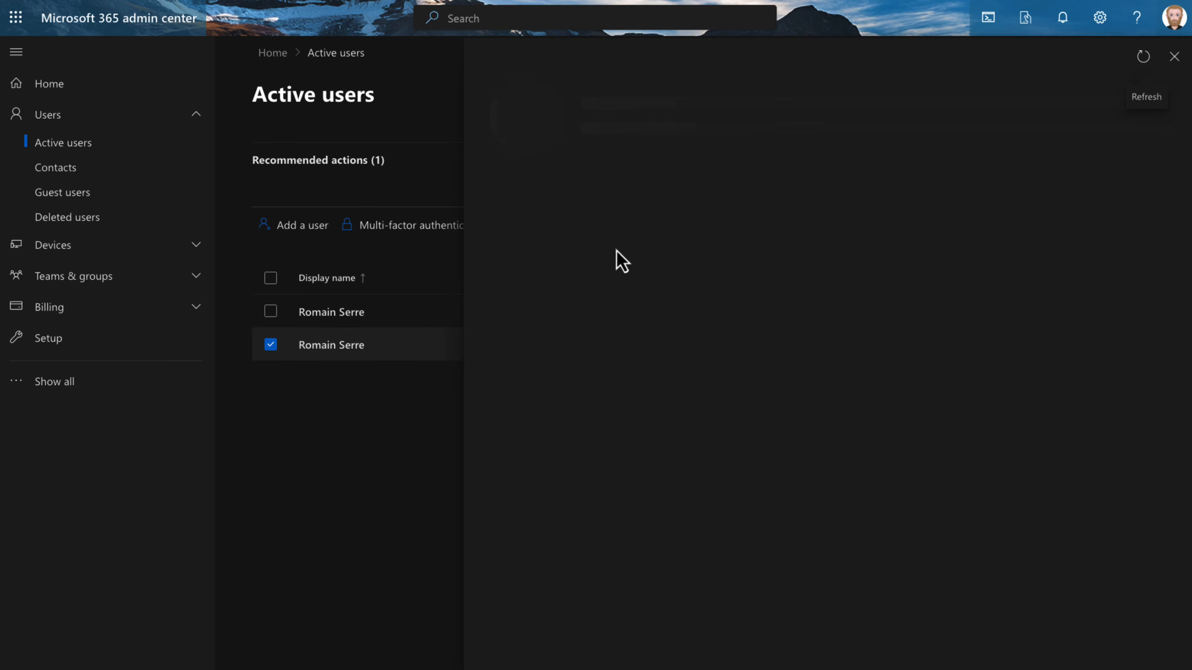
{"action": "left_click", "coordinate": [661, 222]}
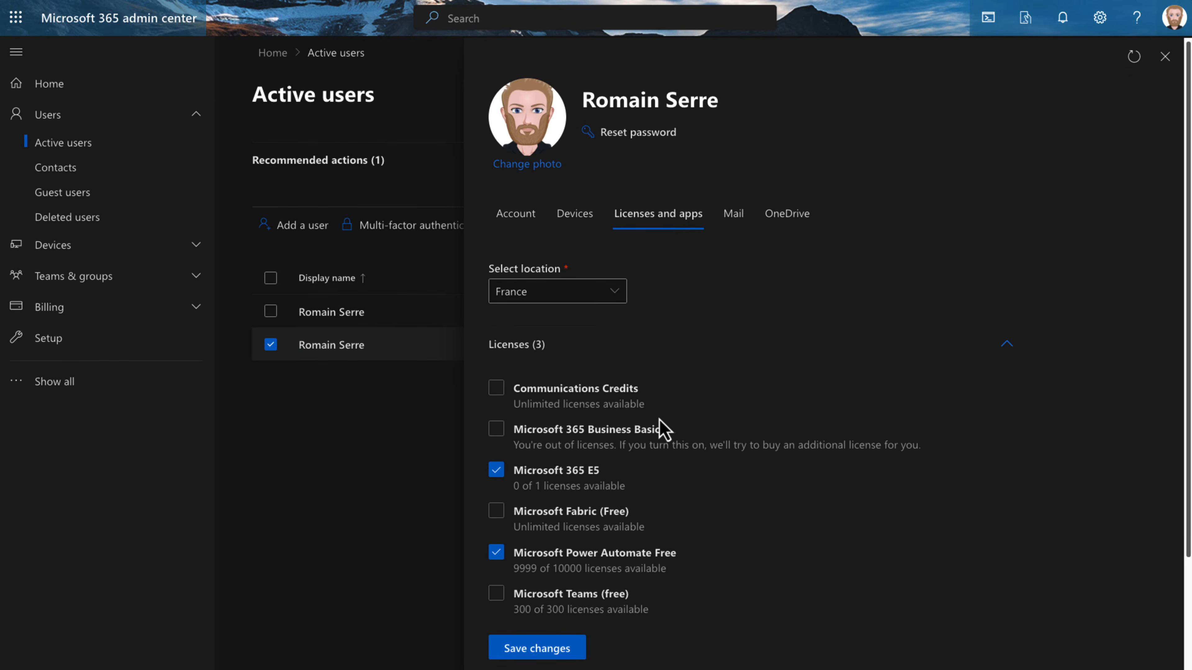
{"action": "scroll", "coordinate": [660, 425], "scroll_direction": "down", "scroll_amount": 3}
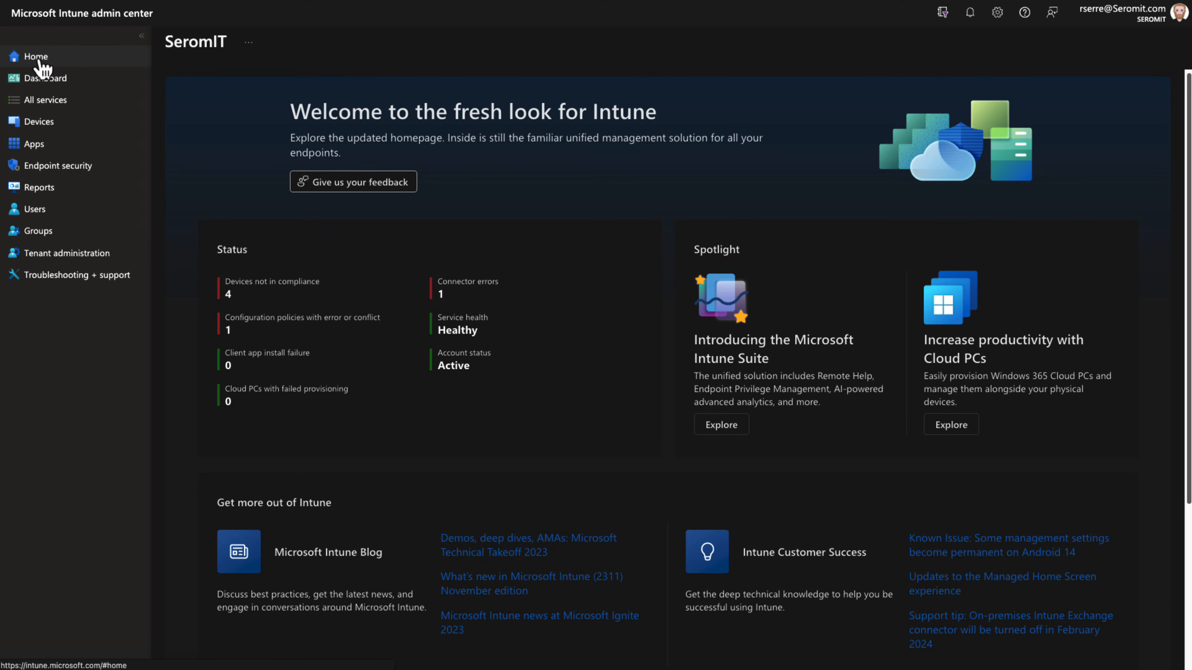
In the Intune admin center, open the Azure network connections of Cloud PC creation under device onboarding.
{"action": "left_click", "coordinate": [47, 123]}
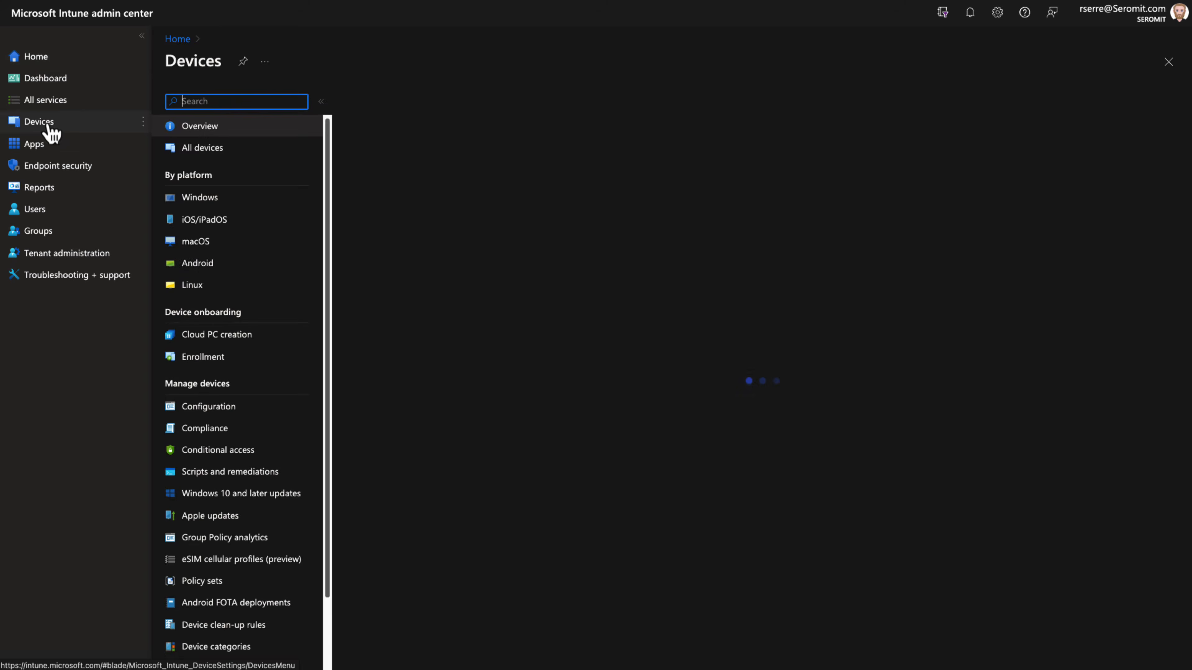
{"action": "left_click", "coordinate": [240, 340]}
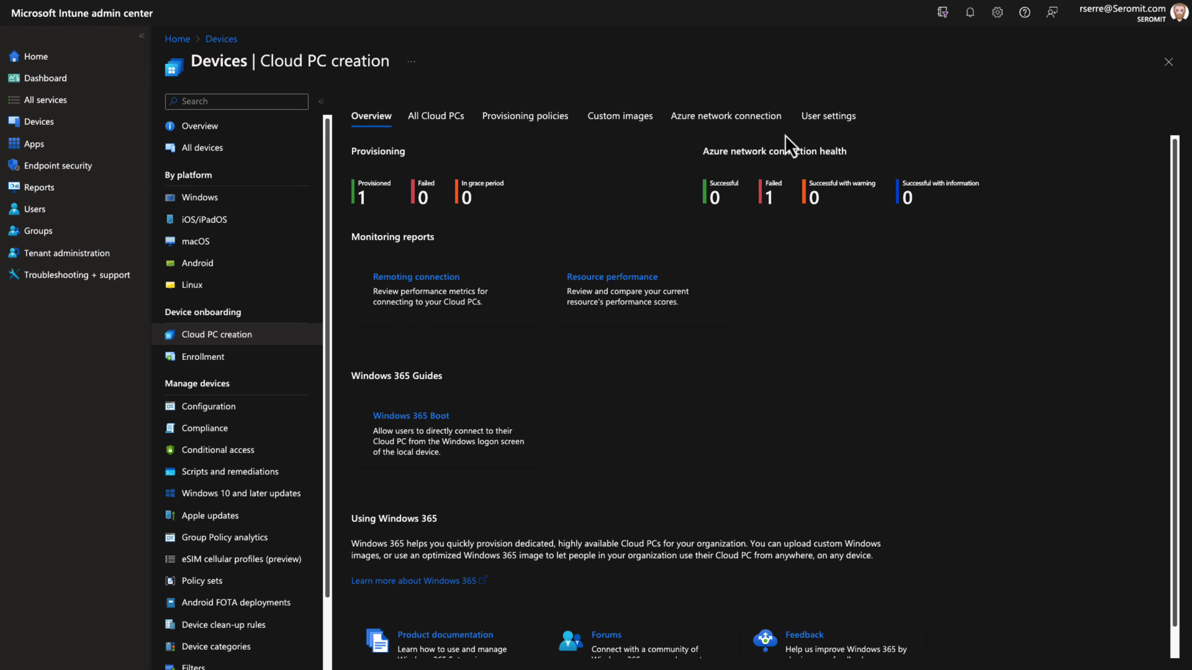
{"action": "left_click", "coordinate": [704, 122]}
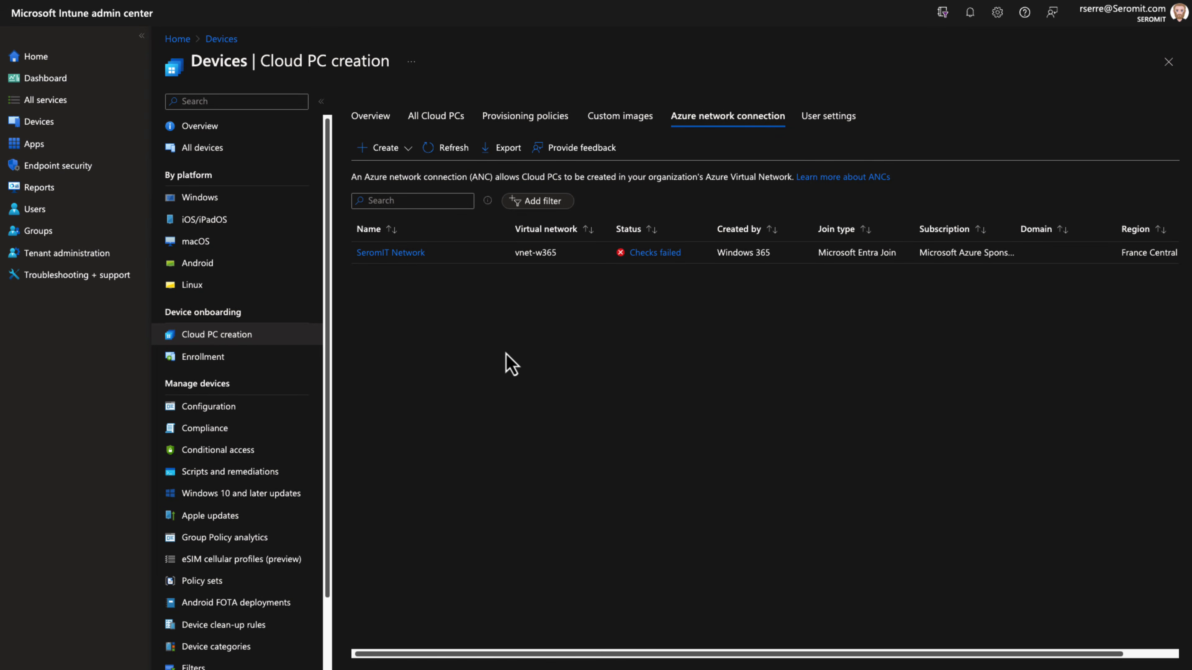
Try to create a Hybrid Microsoft Entra Join network connection named toto using Azure subscription 1.
{"action": "left_click", "coordinate": [404, 156]}
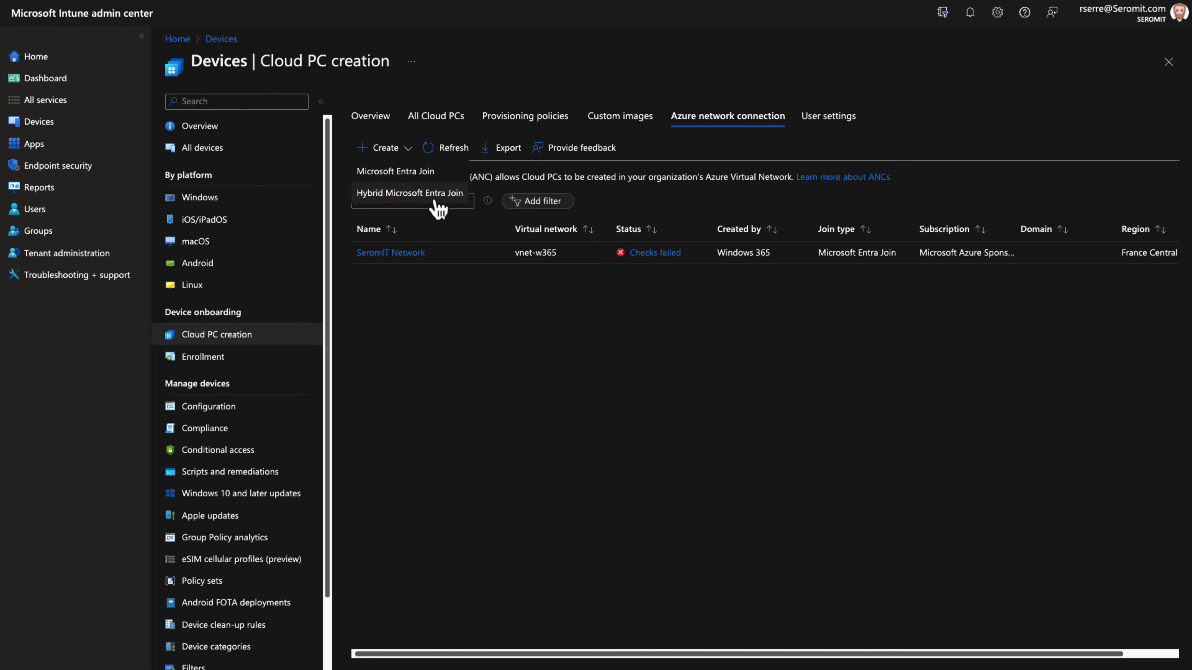
{"action": "left_click", "coordinate": [434, 197]}
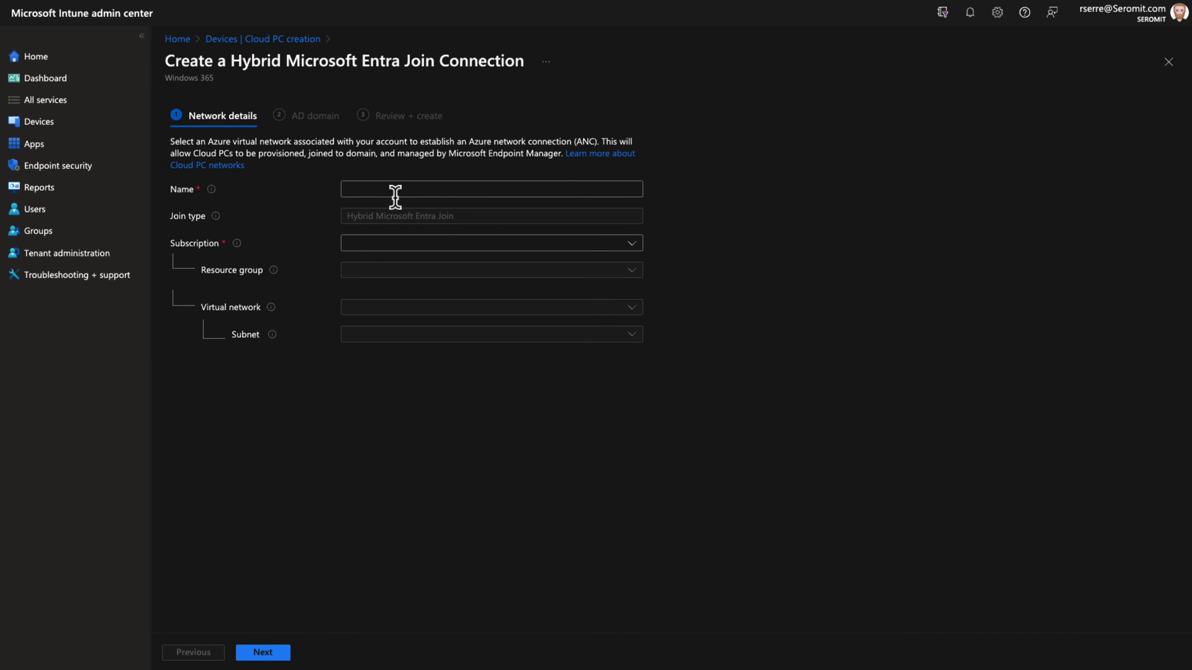
{"action": "left_click", "coordinate": [378, 189]}
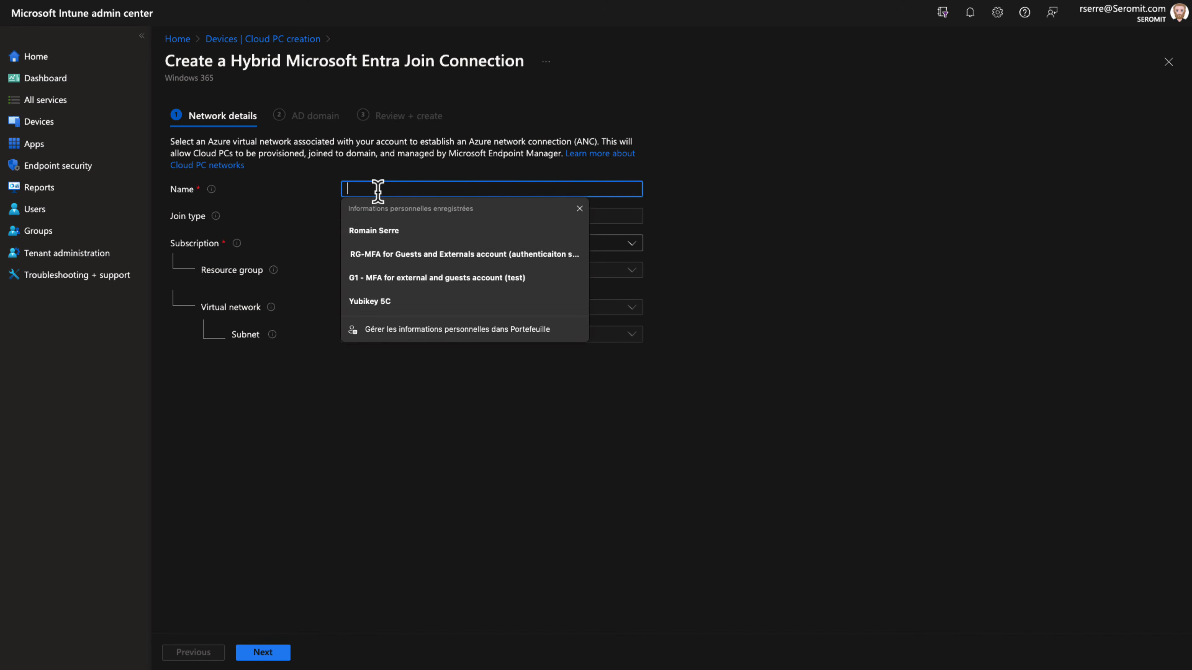
{"action": "type", "text": "toto"}
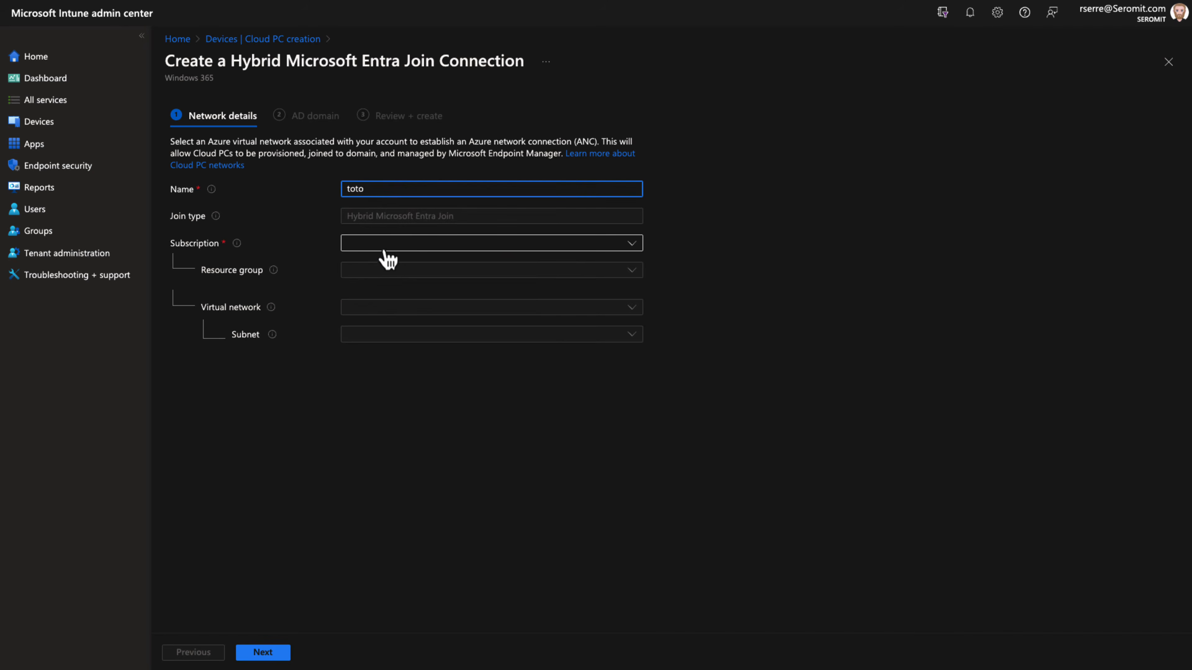
{"action": "left_click", "coordinate": [384, 248]}
{"action": "left_click", "coordinate": [386, 333]}
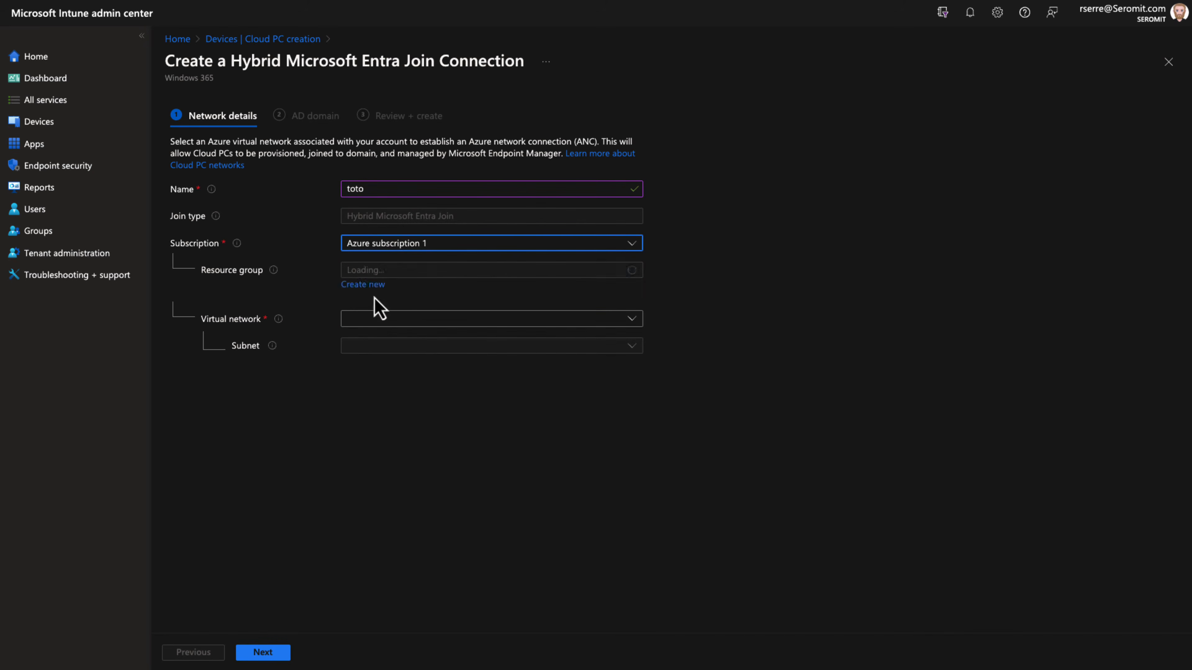
Assign resource group rg-hub-shd-fc-001, virtual network vnet-hub-shd-fc-001 and subnet snet-svc-shd-fc-001 to the connection and continue to the AD domain settings.
{"action": "left_click", "coordinate": [373, 275]}
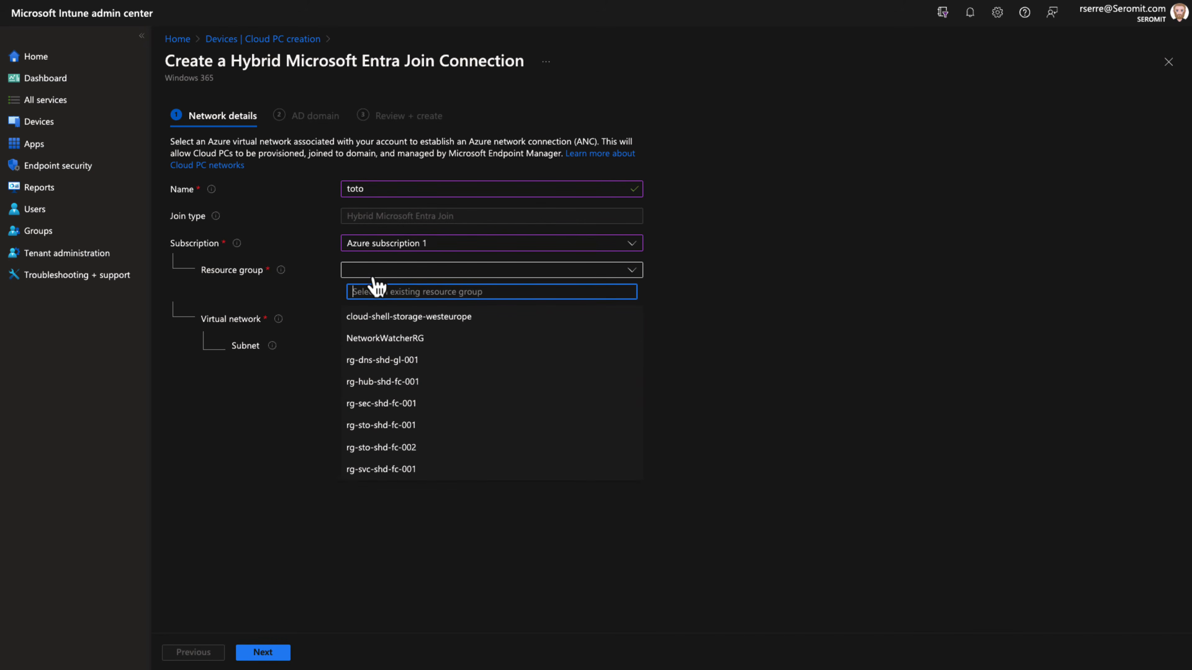
{"action": "left_click", "coordinate": [382, 381]}
{"action": "left_click", "coordinate": [384, 319]}
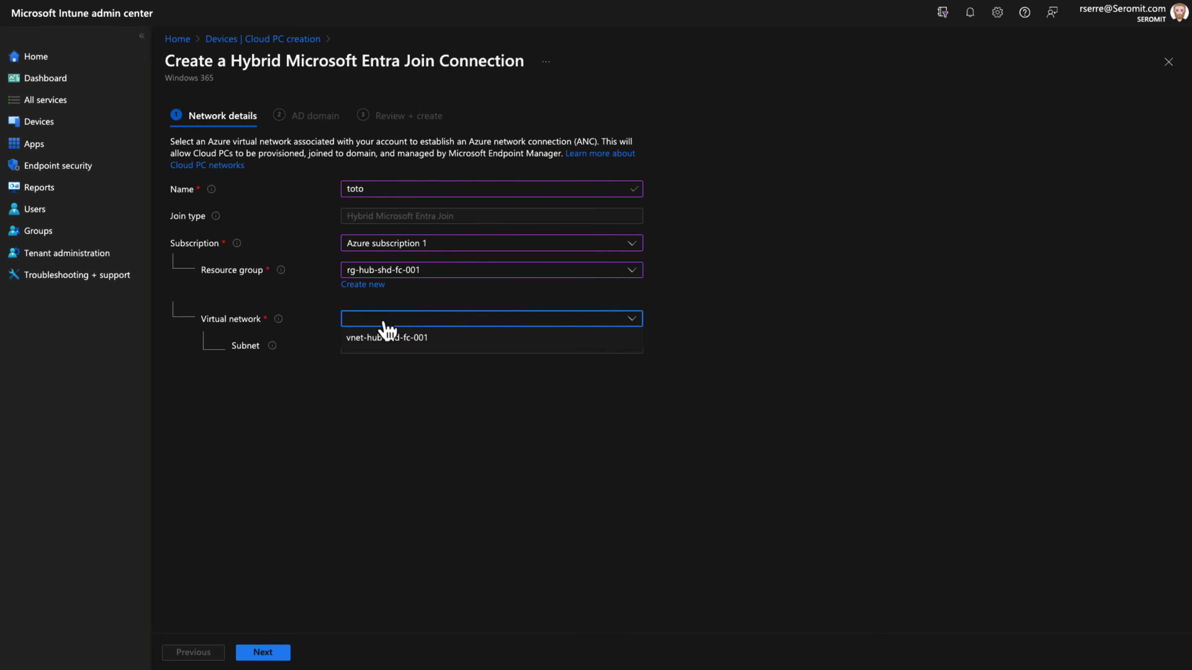
{"action": "left_click", "coordinate": [386, 338]}
{"action": "left_click", "coordinate": [386, 347]}
{"action": "left_click", "coordinate": [386, 365]}
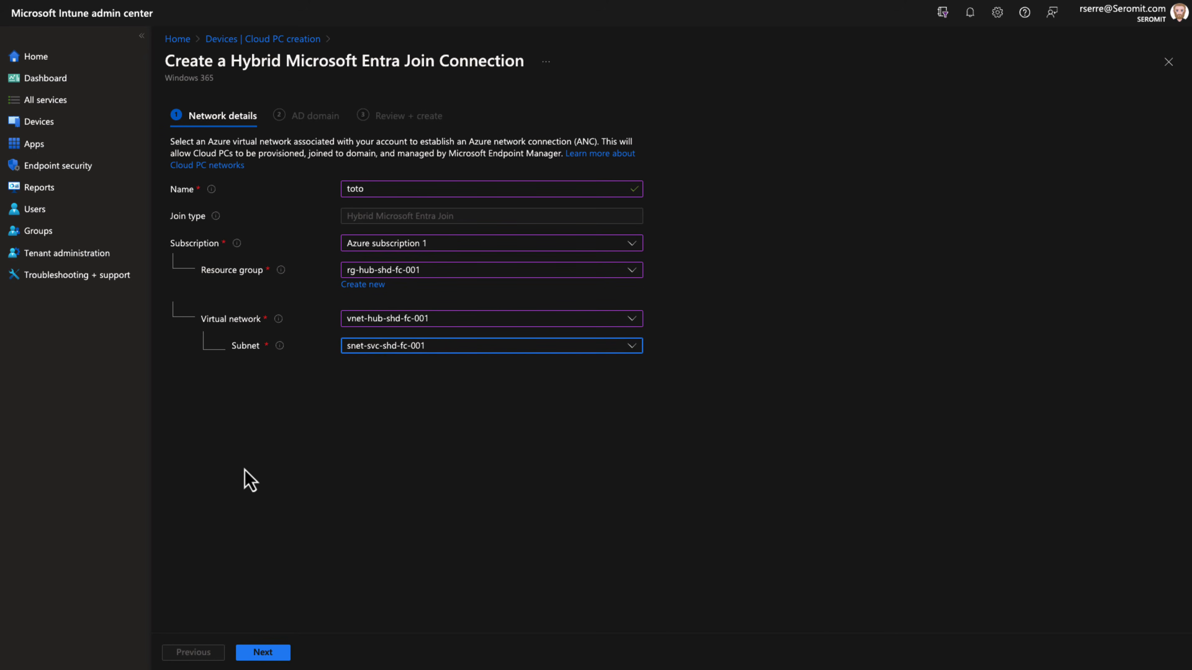
{"action": "left_click", "coordinate": [257, 653]}
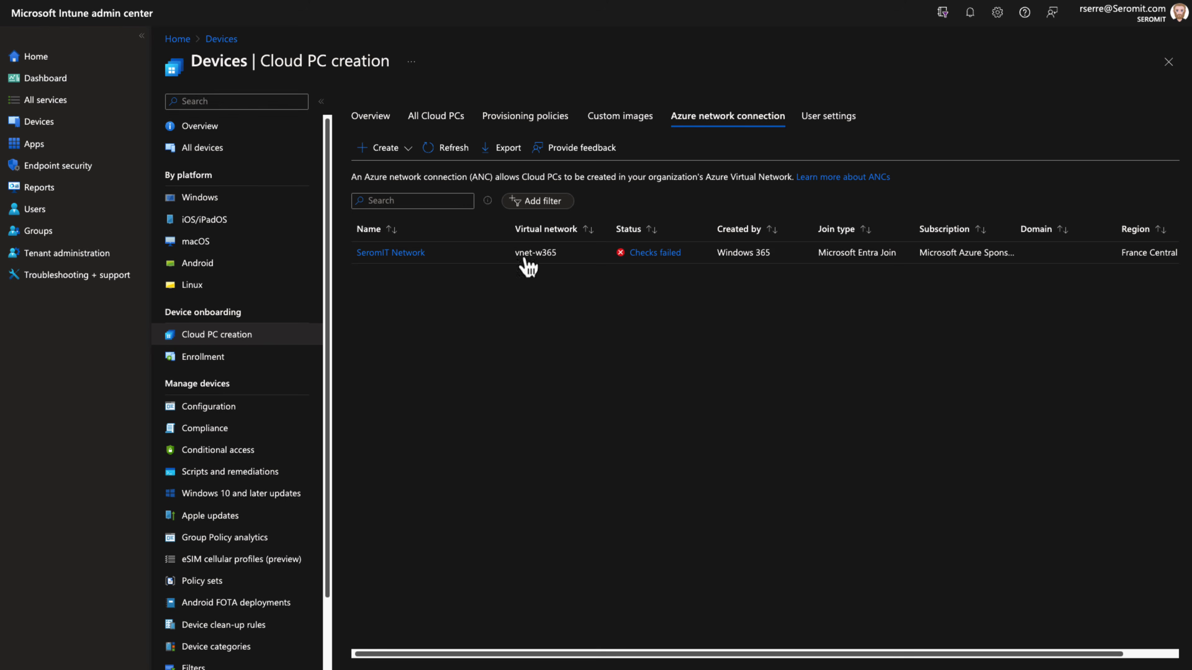
Try to add a custom Cloud PC image, looking for a source image in Azure subscription 1, and close the form without adding it.
{"action": "left_click", "coordinate": [629, 119]}
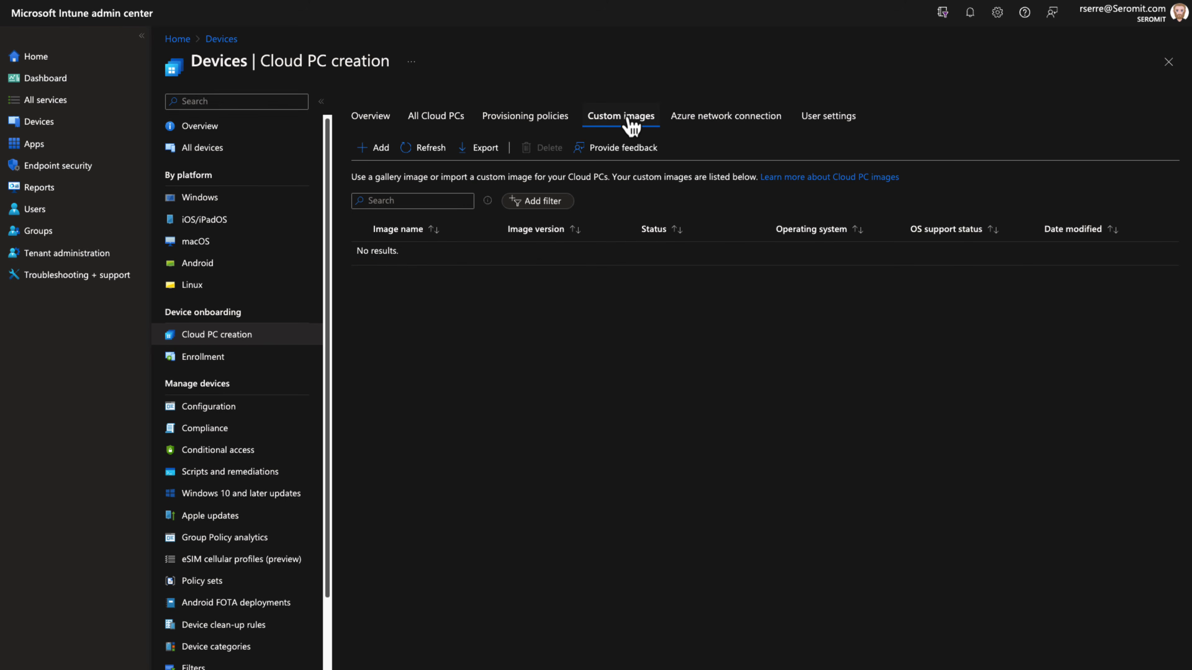
{"action": "left_click", "coordinate": [383, 152]}
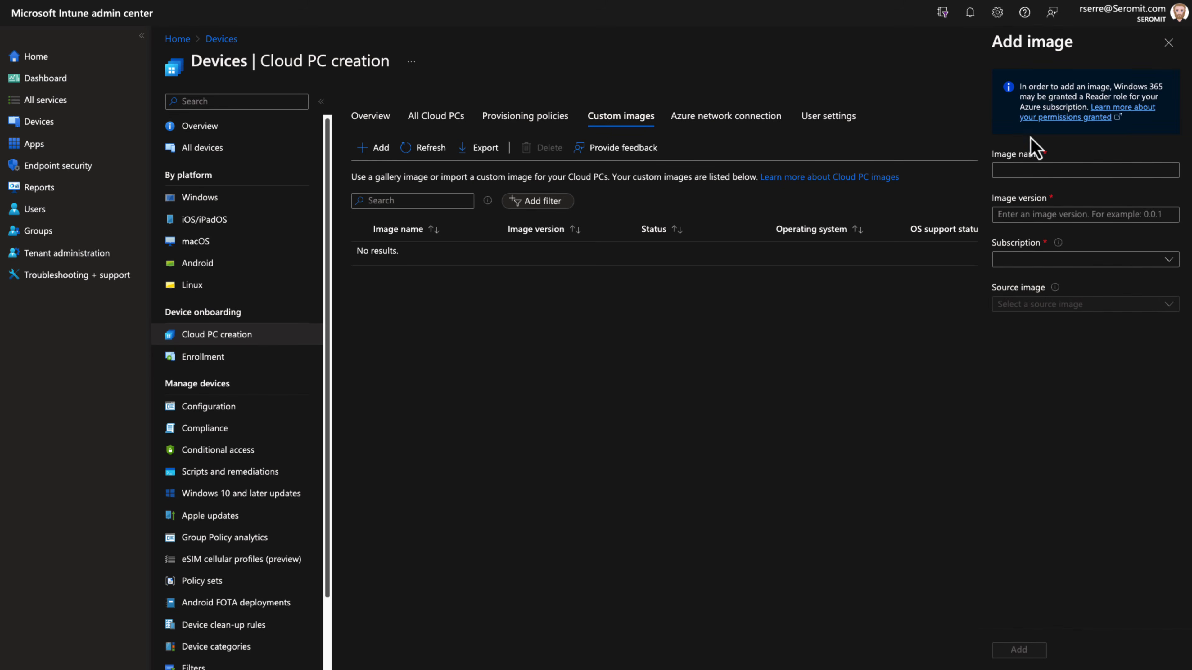
{"action": "left_click", "coordinate": [1029, 170]}
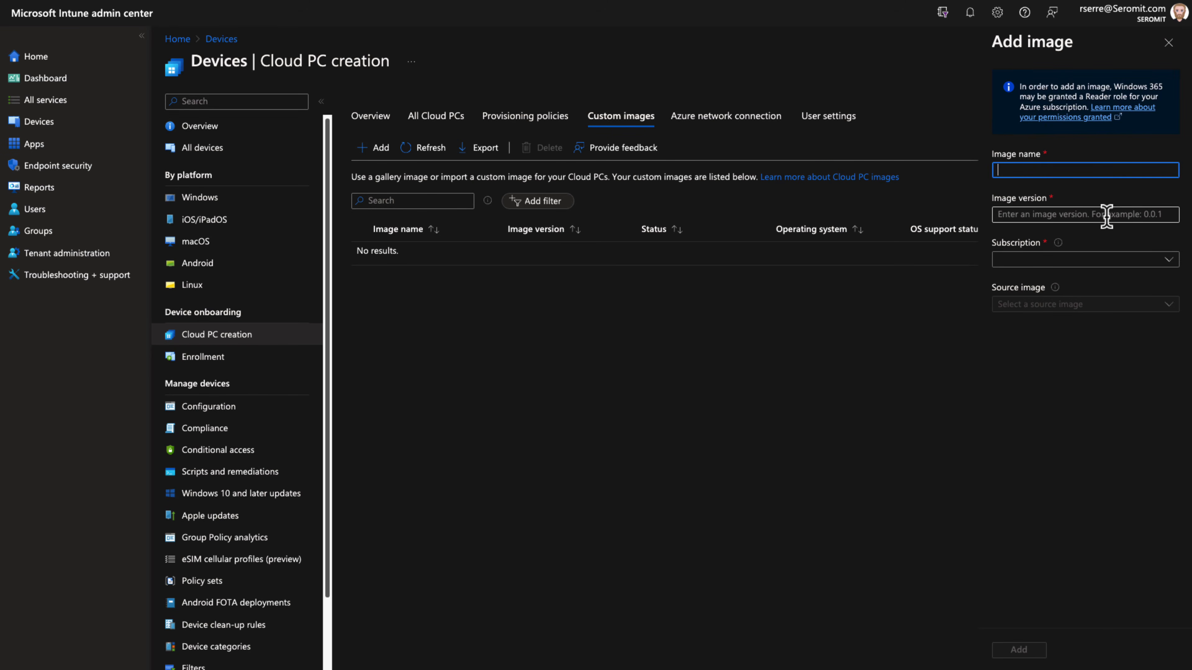
{"action": "left_click", "coordinate": [1171, 265]}
{"action": "left_click", "coordinate": [1051, 362]}
{"action": "left_click", "coordinate": [1074, 310]}
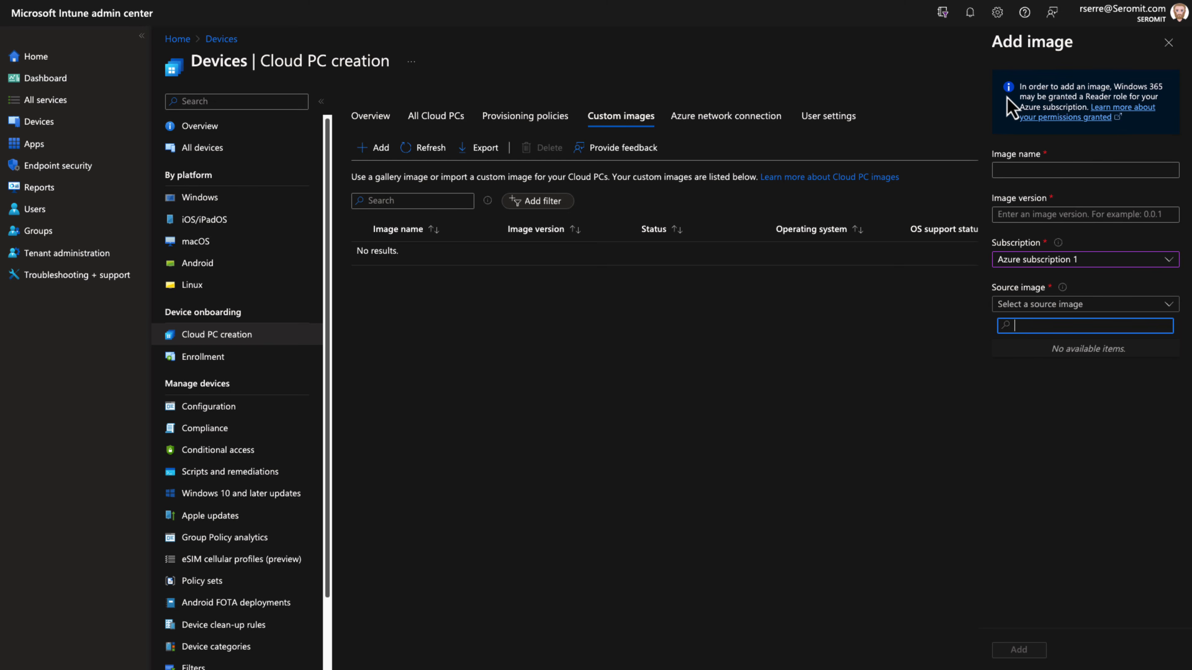
{"action": "key", "text": "Escape"}
{"action": "key", "text": "Escape"}
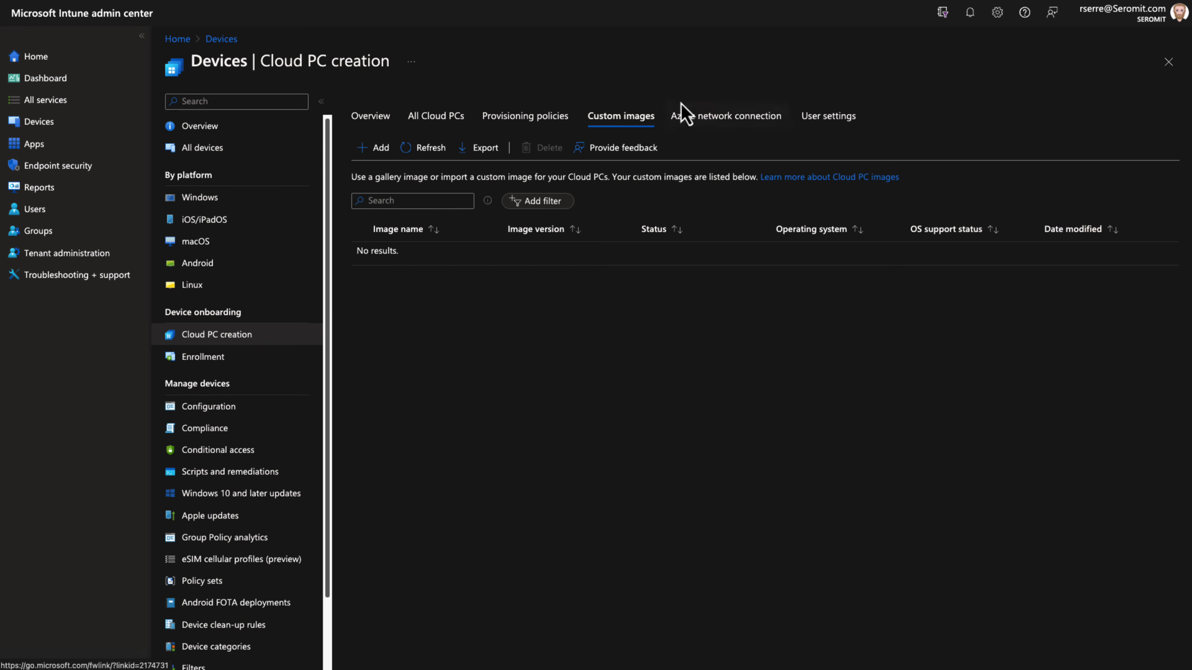
Start a new Cloud PC provisioning policy named mycorp.
{"action": "left_click", "coordinate": [534, 126]}
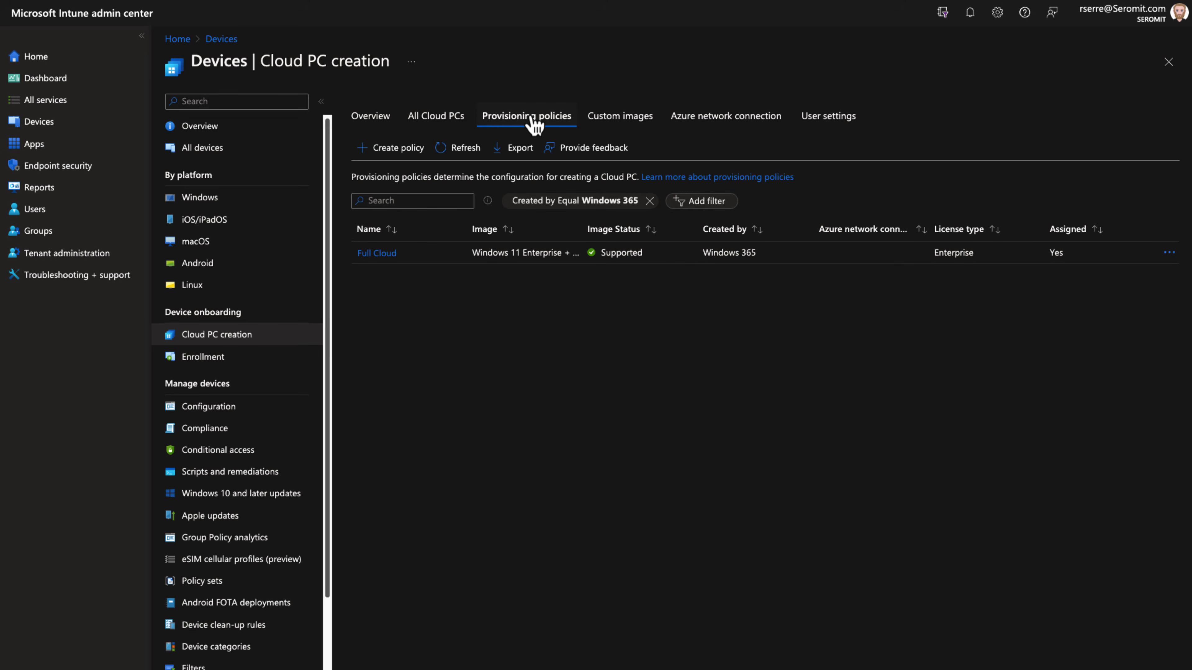
{"action": "left_click", "coordinate": [386, 149]}
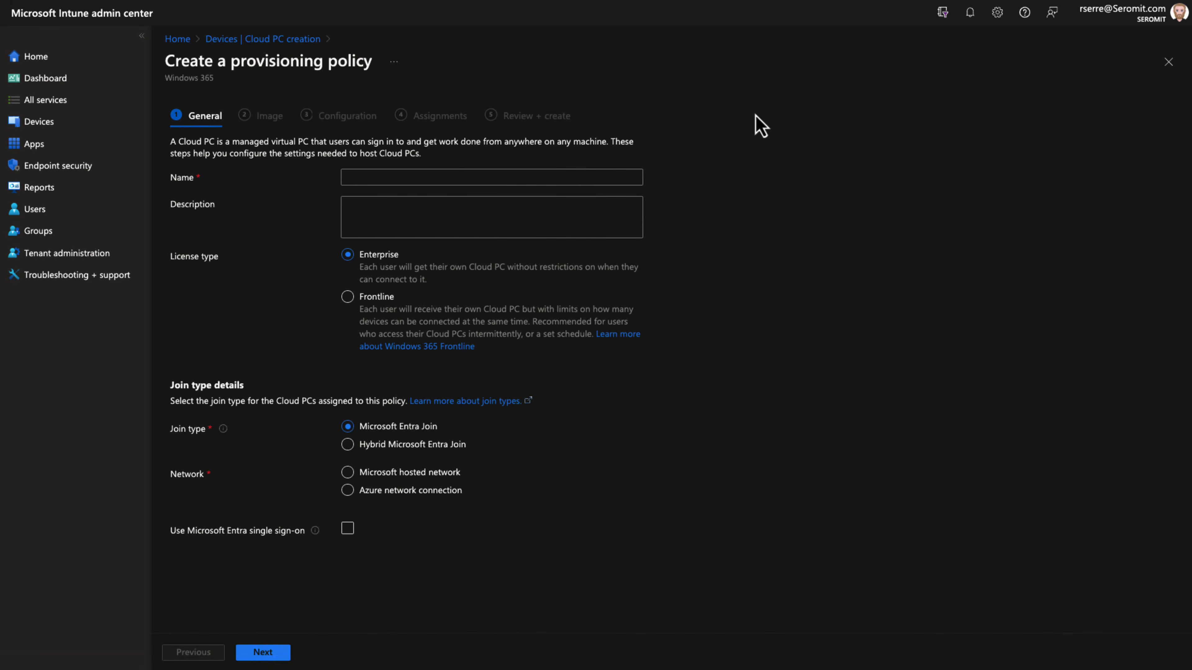
{"action": "left_click", "coordinate": [364, 178]}
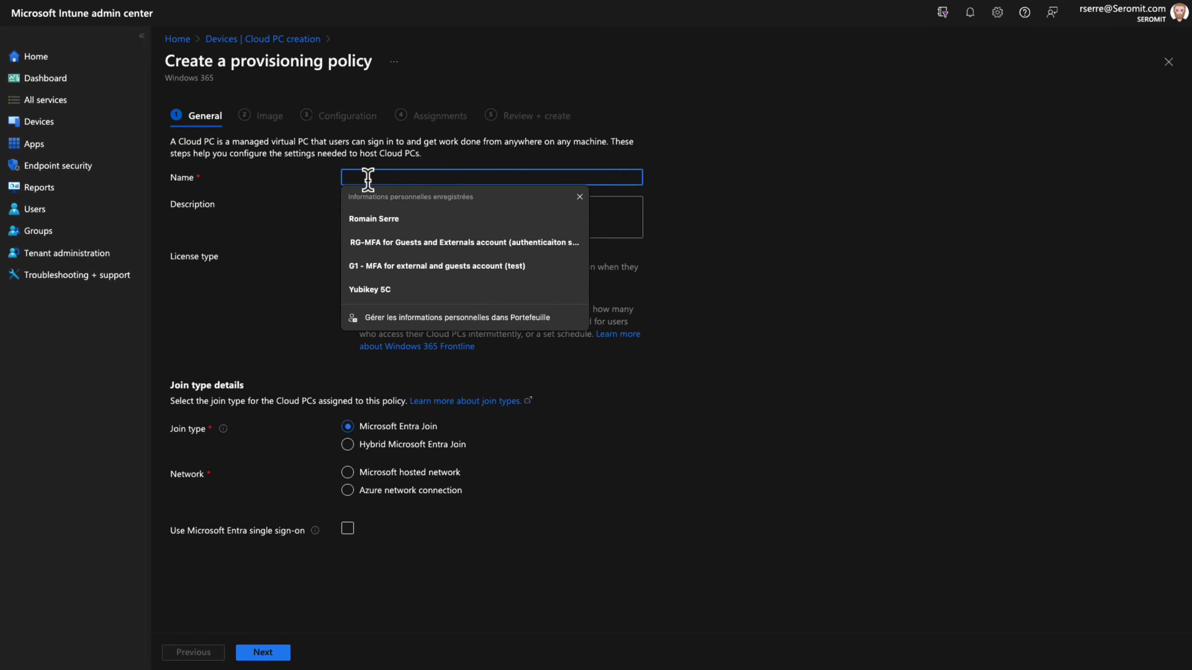
{"action": "type", "text": "mycorp"}
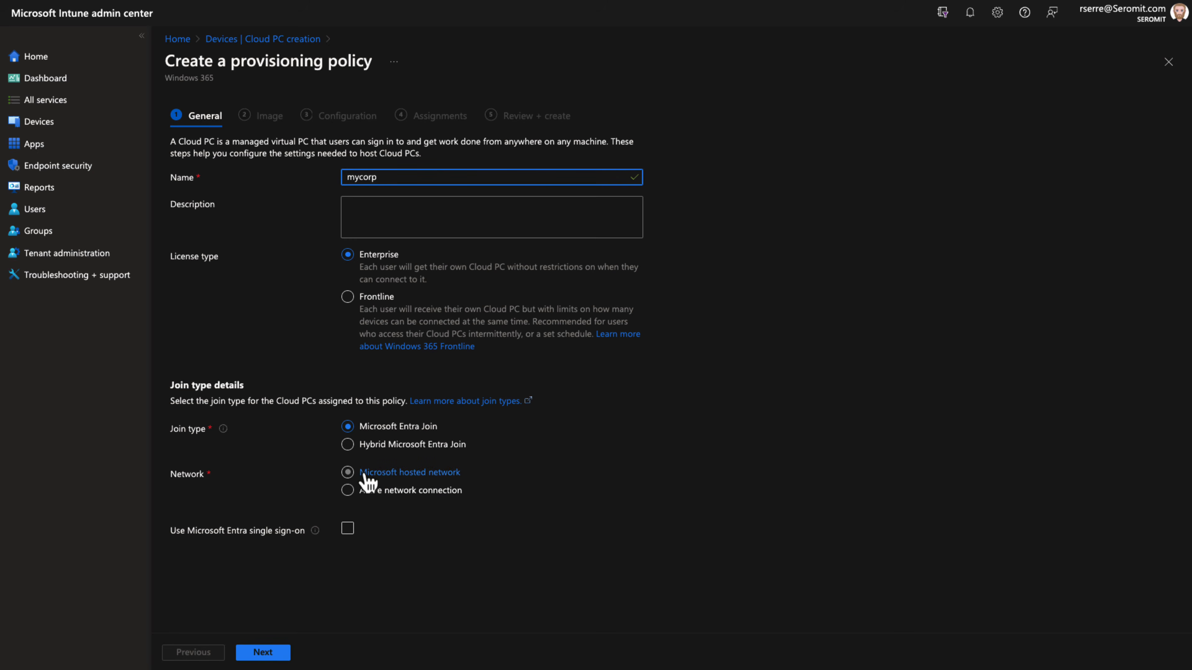
Set the policy to the Microsoft hosted network in France with Microsoft Entra single sign-on, and continue to the image settings.
{"action": "left_click", "coordinate": [347, 473]}
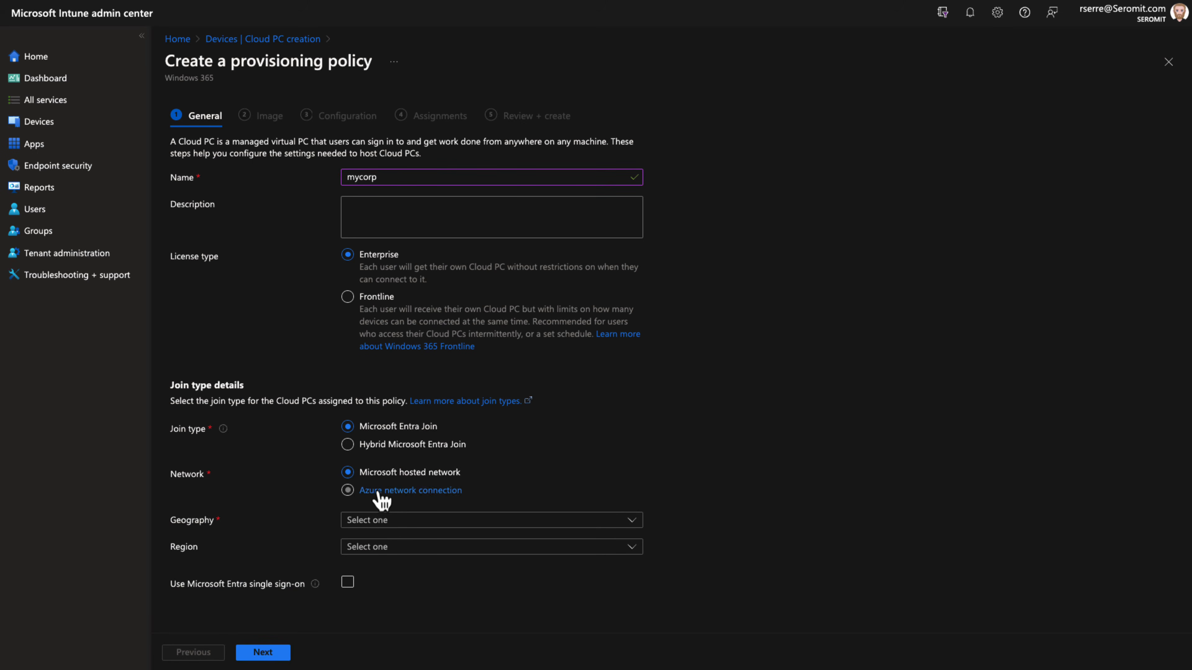
{"action": "left_click", "coordinate": [394, 520]}
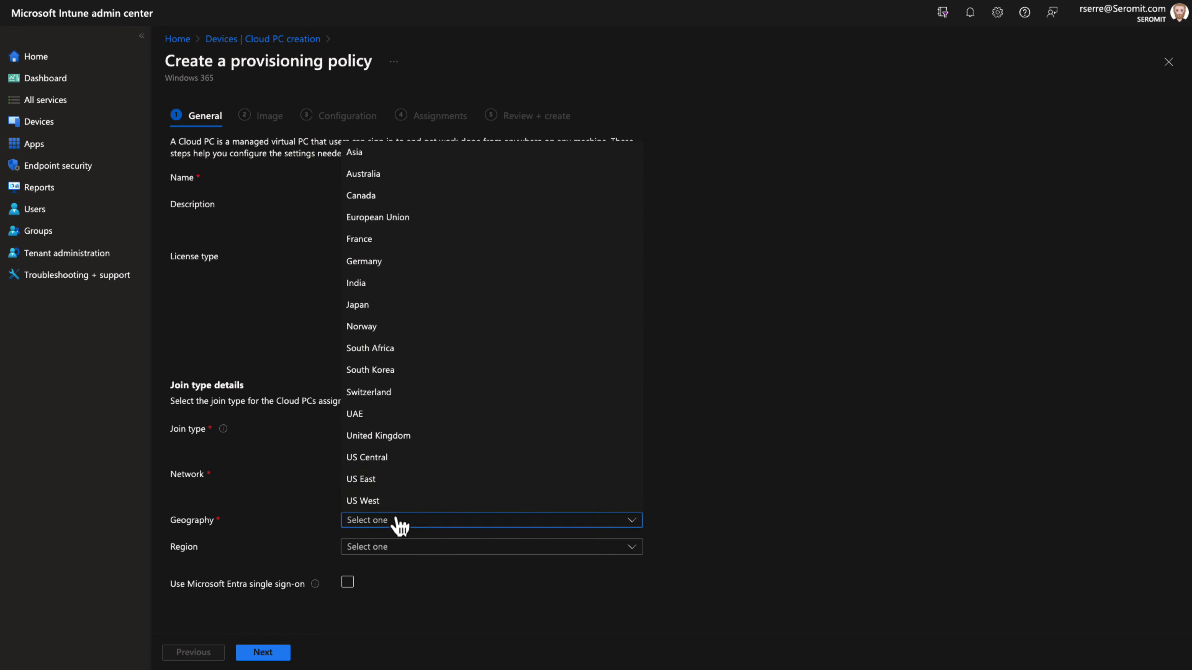
{"action": "left_click", "coordinate": [394, 240]}
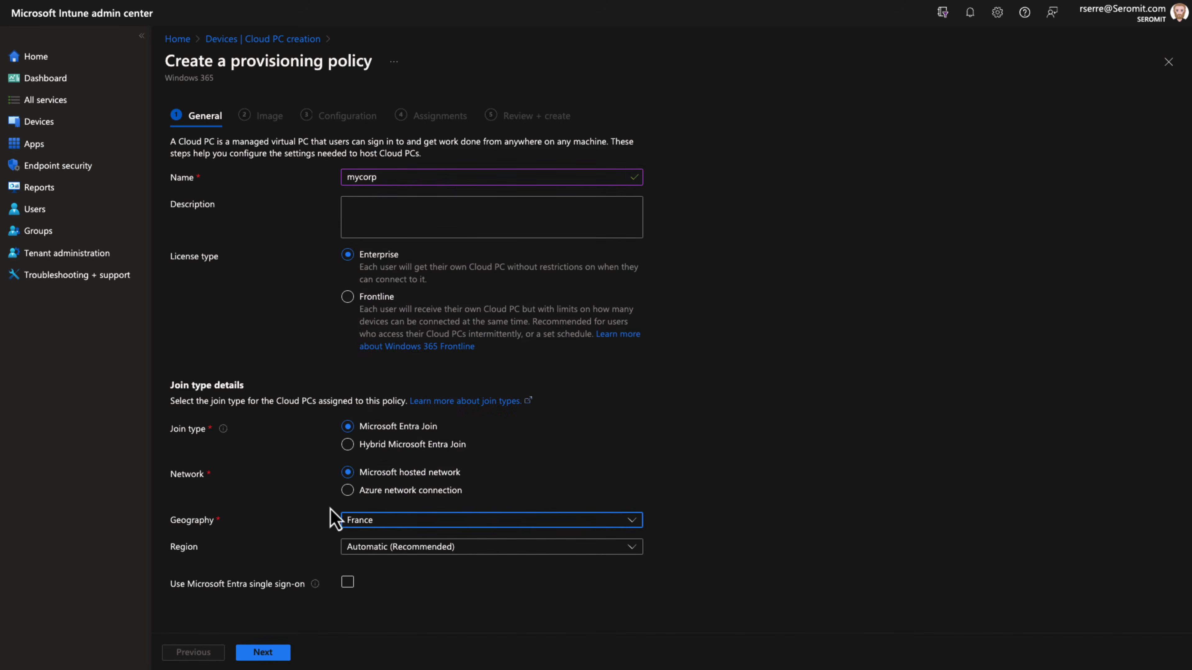
{"action": "left_click", "coordinate": [350, 492]}
{"action": "left_click", "coordinate": [399, 520]}
{"action": "left_click", "coordinate": [349, 583]}
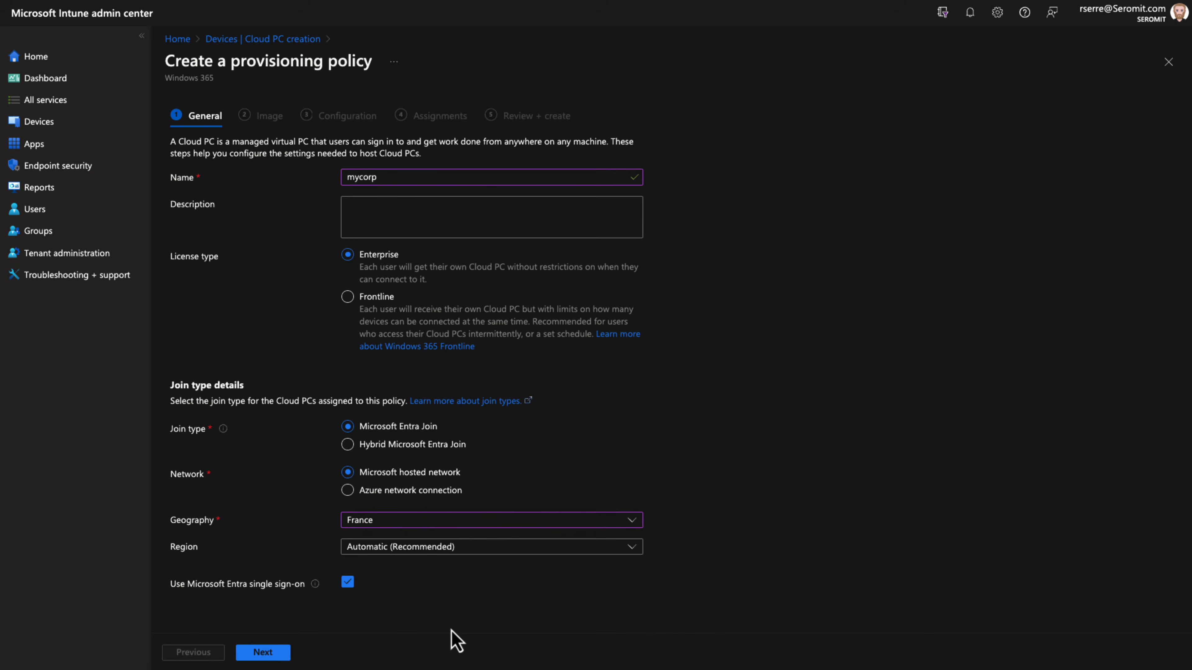
{"action": "left_click", "coordinate": [263, 652]}
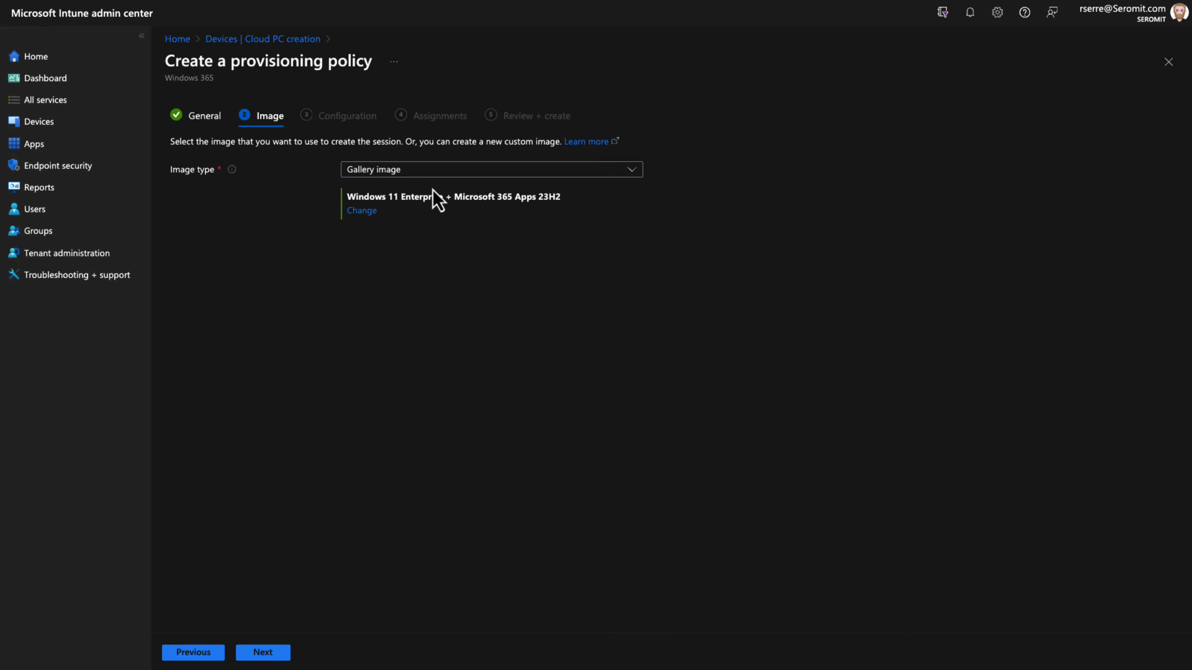
Check the available image types, keep the gallery image Windows 11 Enterprise + Microsoft 365 Apps 23H2, and continue to the configuration settings.
{"action": "left_click", "coordinate": [428, 172]}
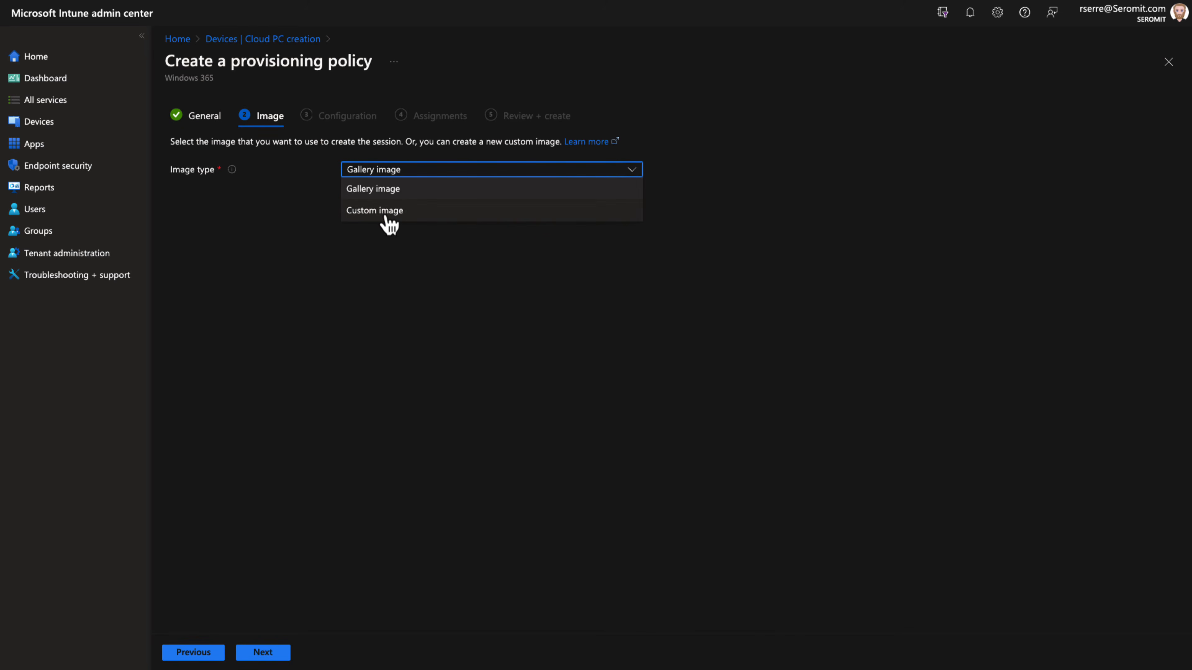
{"action": "left_click", "coordinate": [425, 271]}
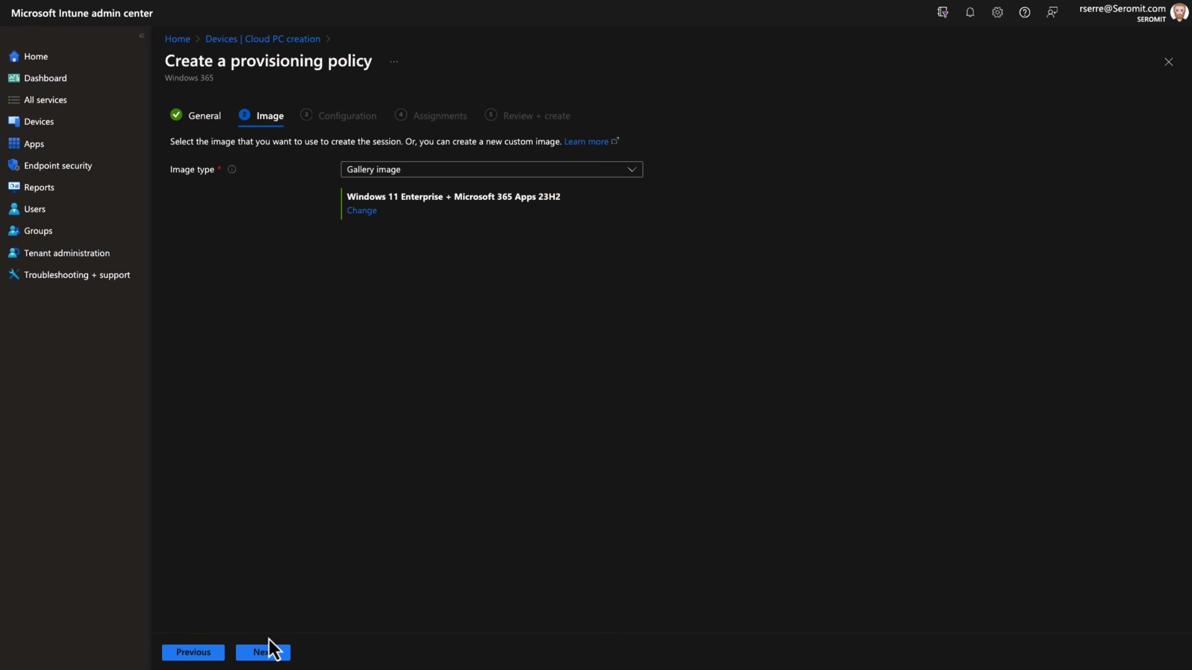
{"action": "left_click", "coordinate": [269, 652]}
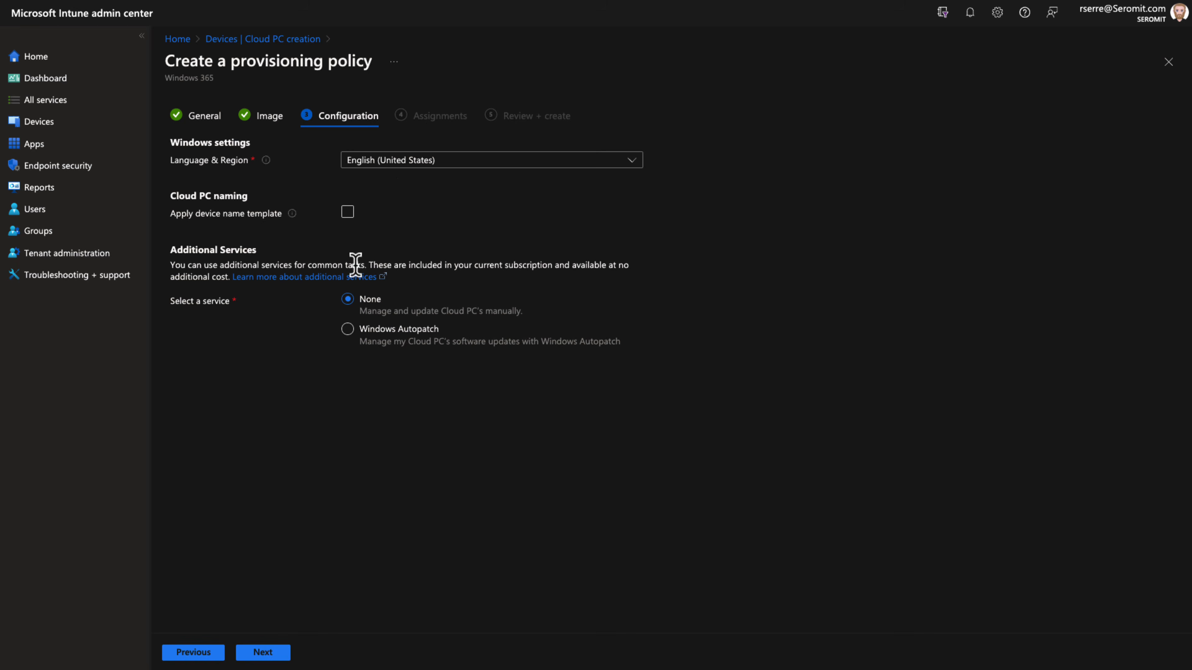
Set the policy's language and region to French (France), and look at the device name template option but leave it off.
{"action": "left_click", "coordinate": [412, 172]}
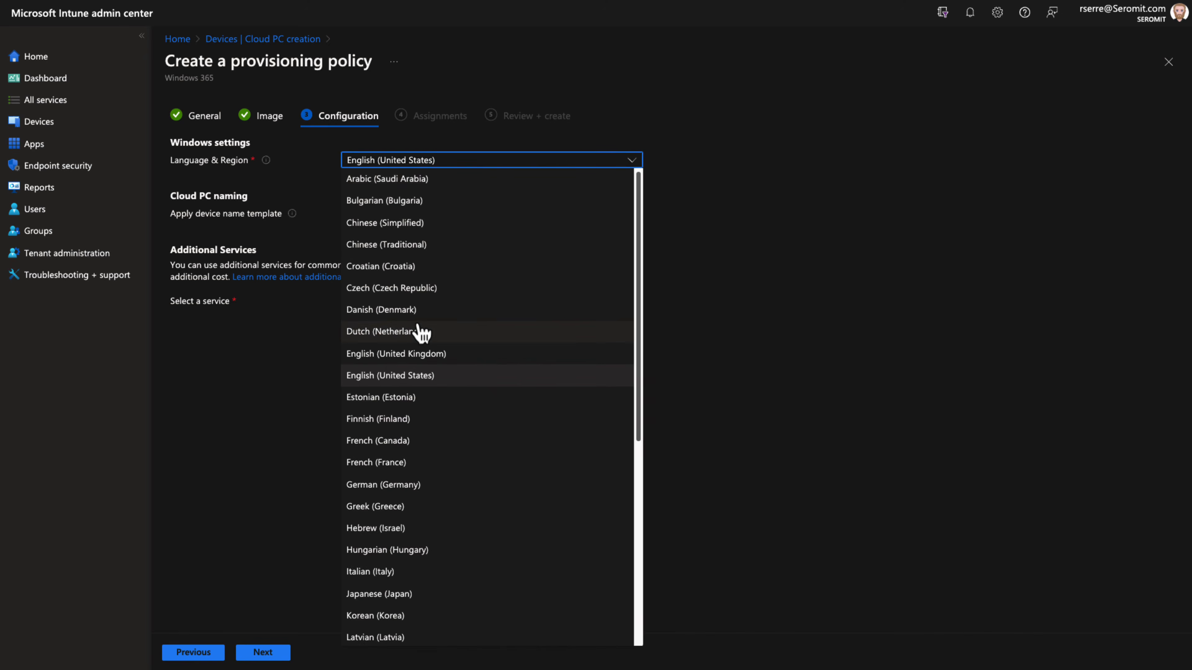
{"action": "left_click", "coordinate": [380, 463]}
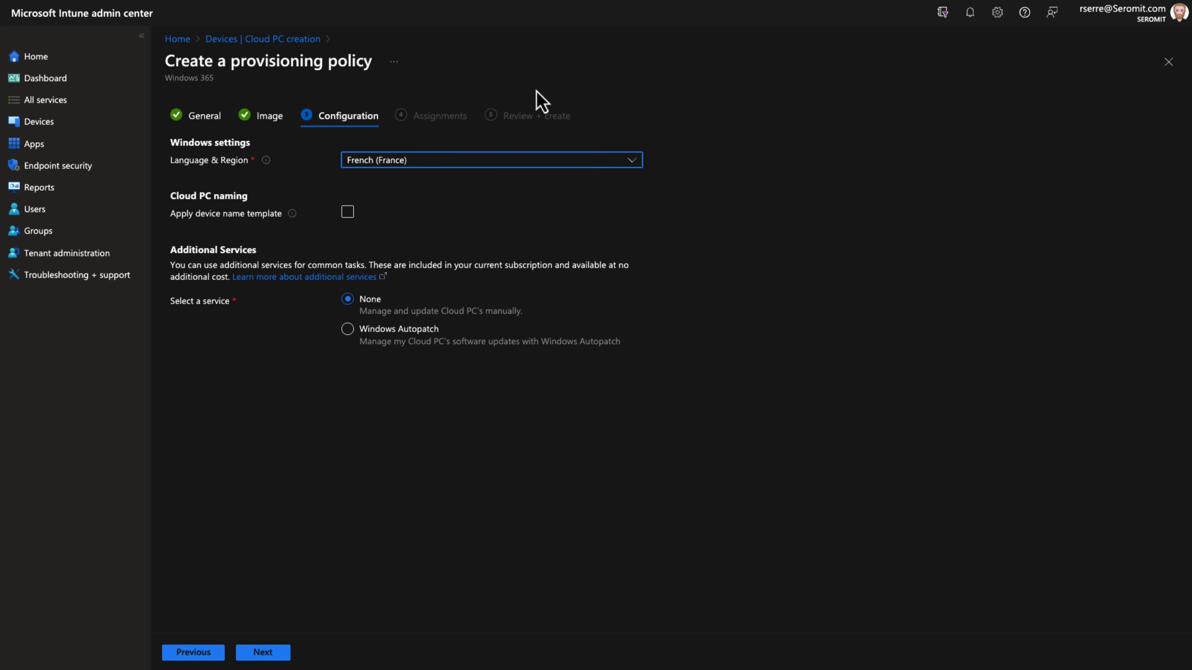
{"action": "left_click", "coordinate": [347, 212]}
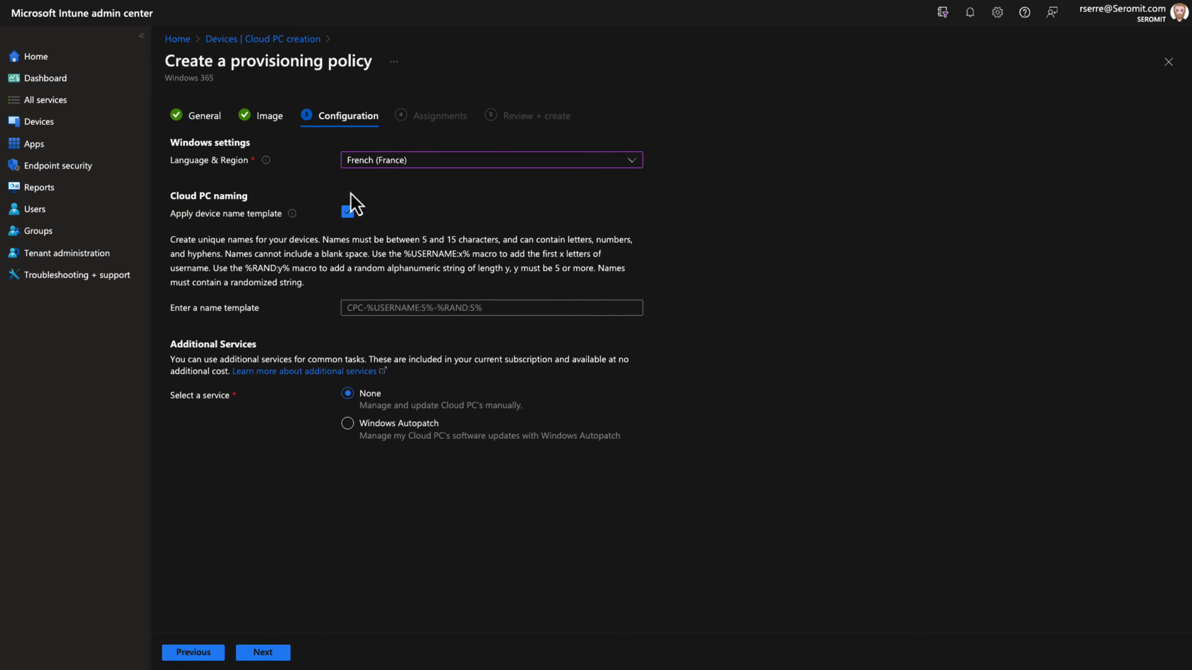
{"action": "left_click", "coordinate": [348, 212]}
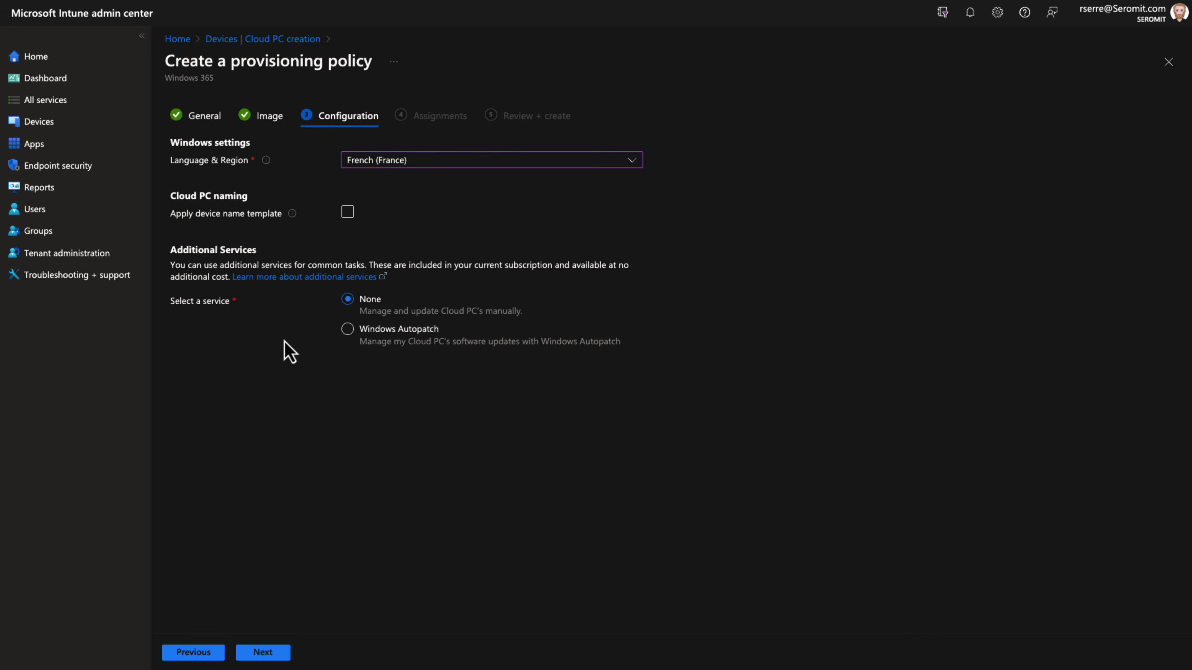
Proceed to the policy summary without assigning groups, and return to Cloud PC creation without creating the policy.
{"action": "left_click", "coordinate": [262, 653]}
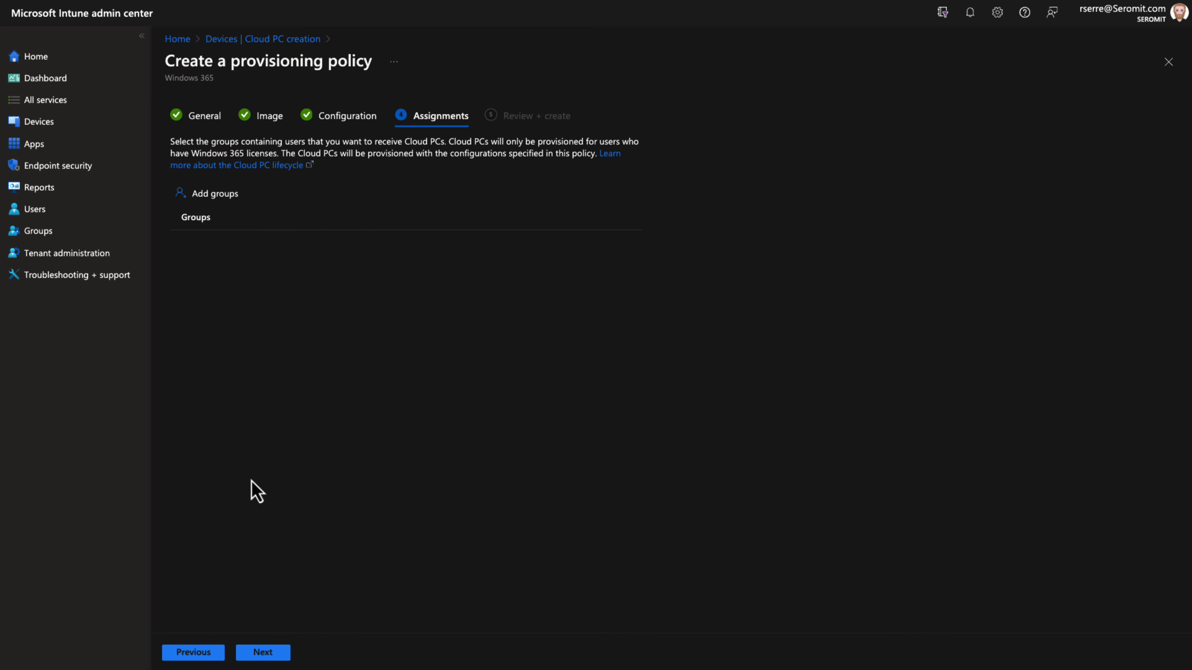
{"action": "left_click", "coordinate": [255, 653]}
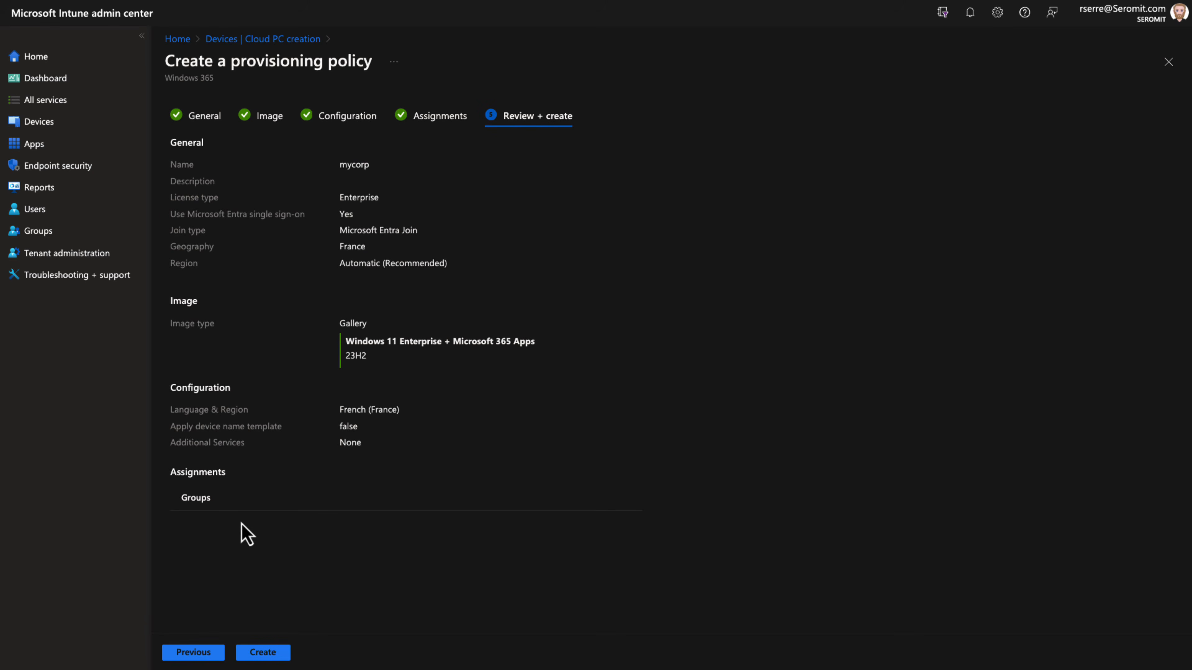
{"action": "left_click", "coordinate": [295, 40]}
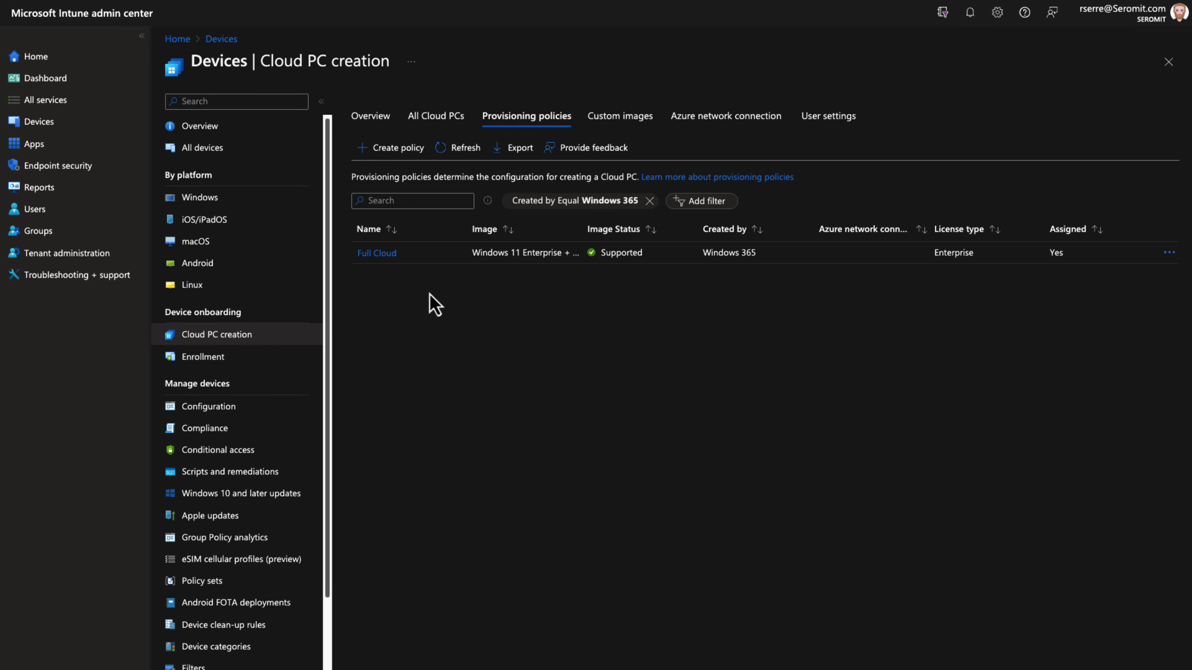
Examine the provisioned Cloud PC's assigned user and its device overview, and return to the list of all Cloud PCs.
{"action": "left_click", "coordinate": [423, 121]}
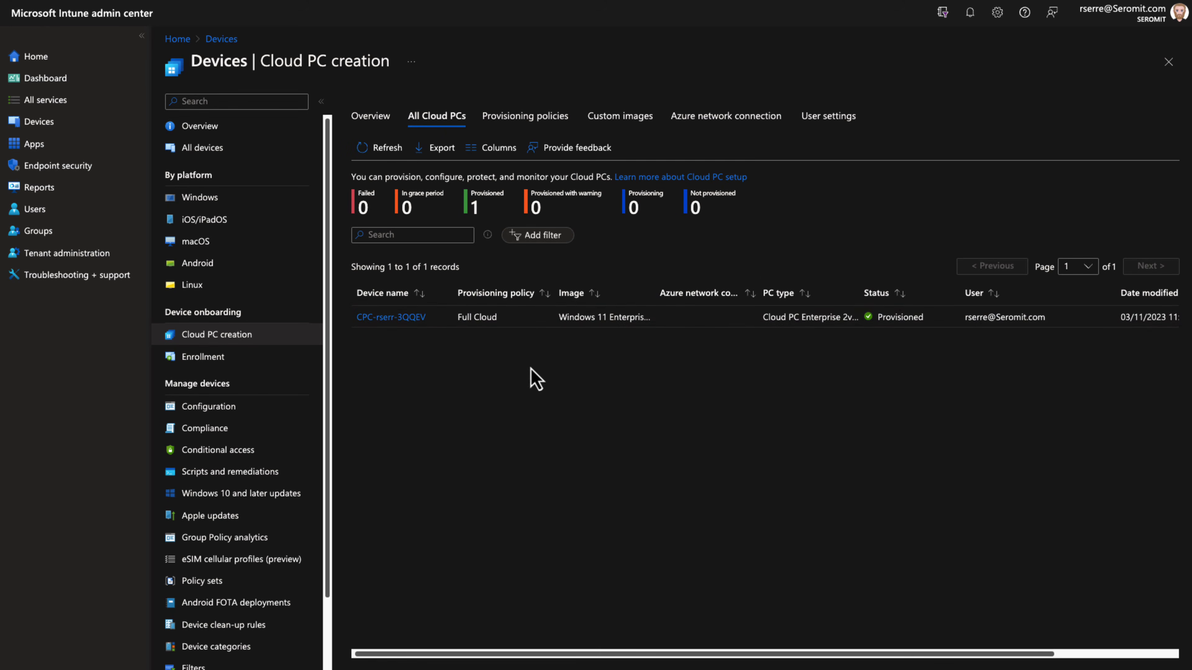
{"action": "left_click_drag", "start_coordinate": [965, 318], "coordinate": [1046, 318]}
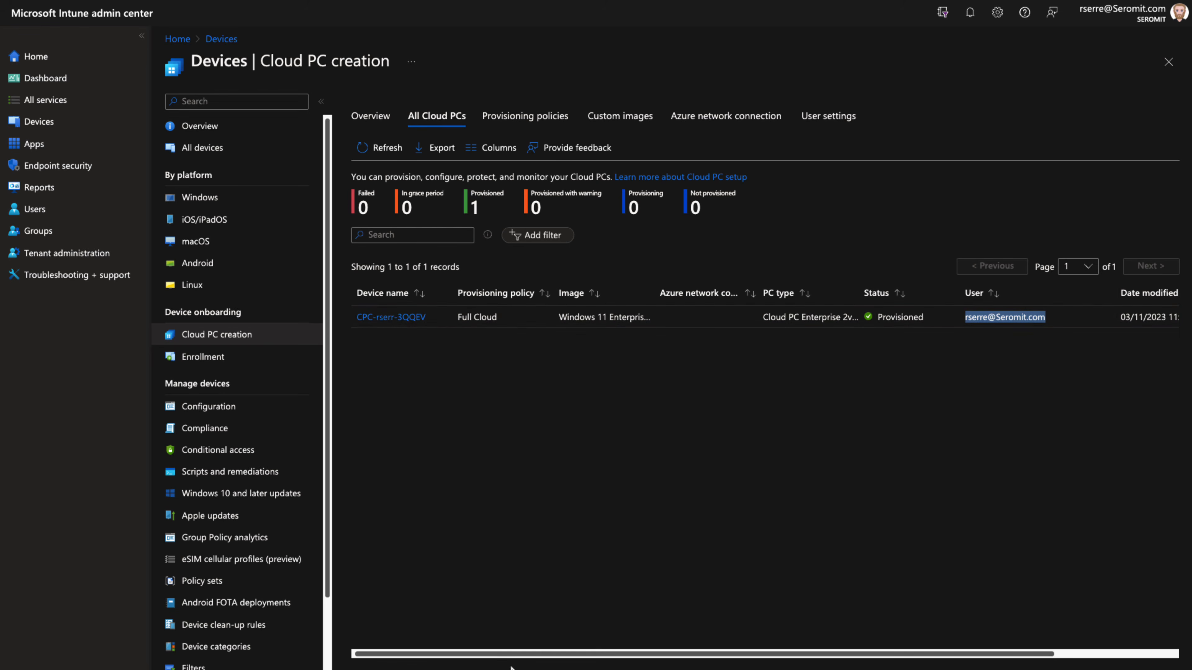
{"action": "left_click", "coordinate": [393, 320]}
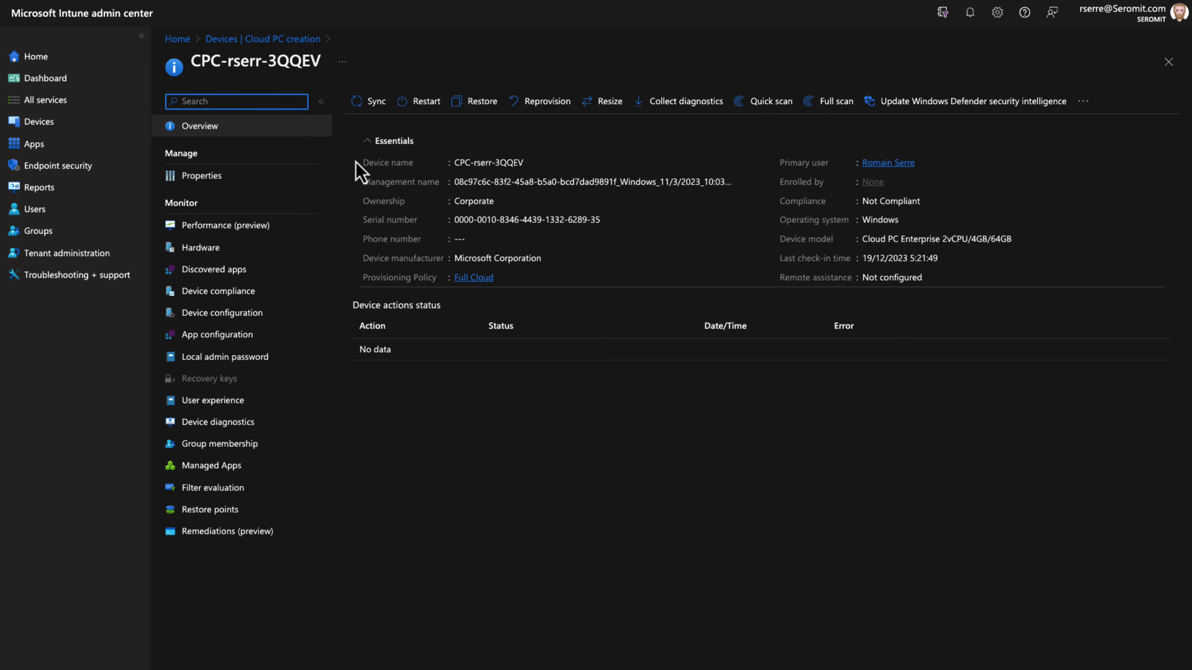
{"action": "left_click", "coordinate": [278, 41]}
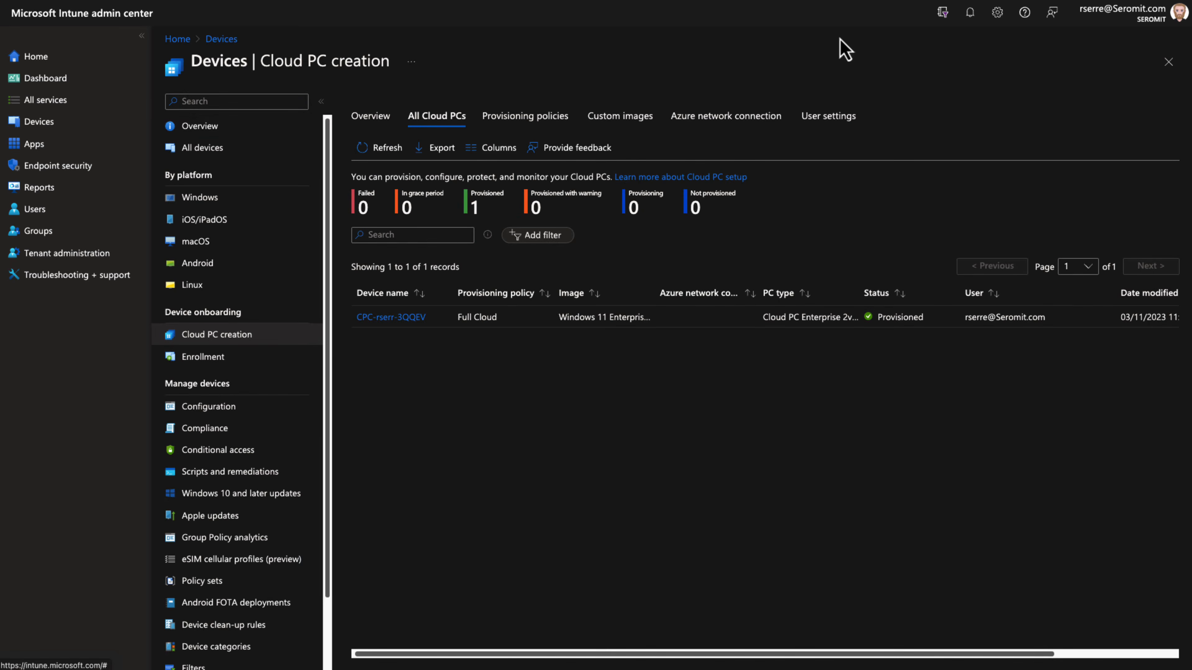
Open the existing Cloud PC user settings policy named User Settings and bring up its settings for editing.
{"action": "left_click", "coordinate": [848, 126]}
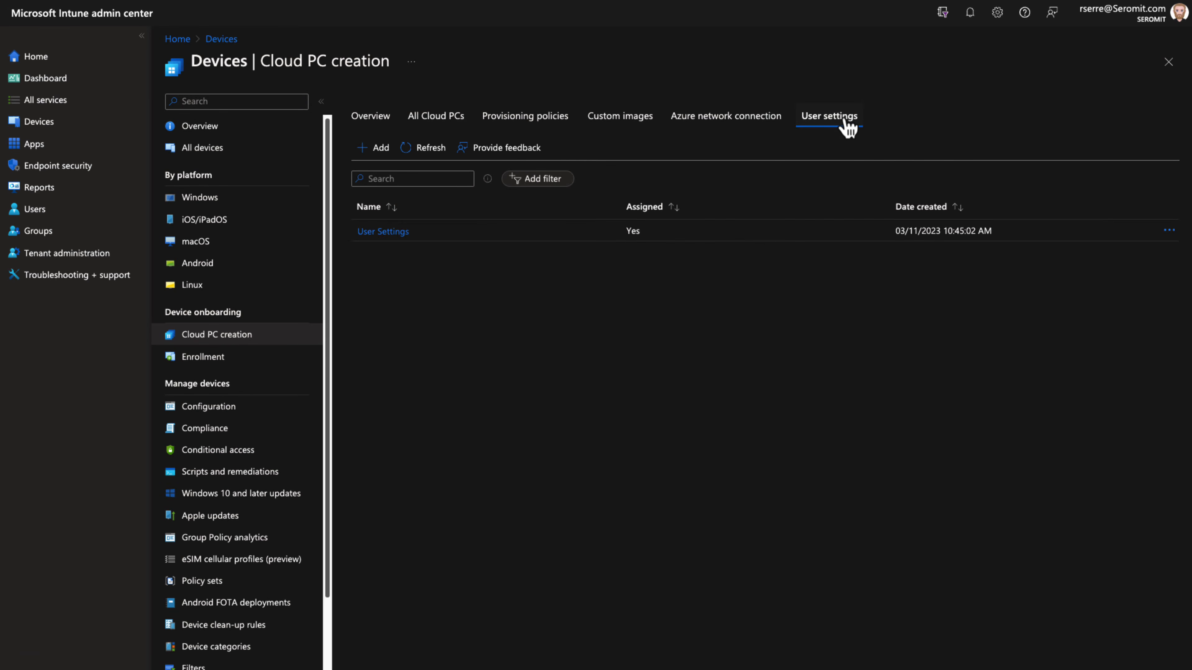
{"action": "left_click", "coordinate": [372, 235]}
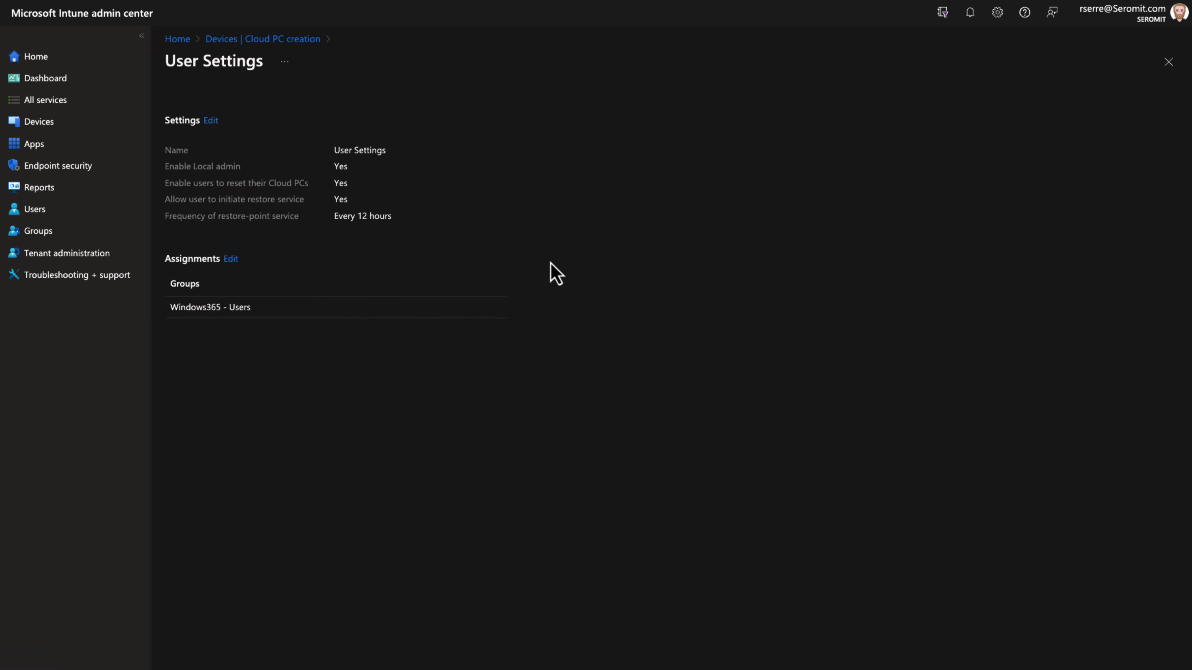
{"action": "left_click", "coordinate": [211, 121]}
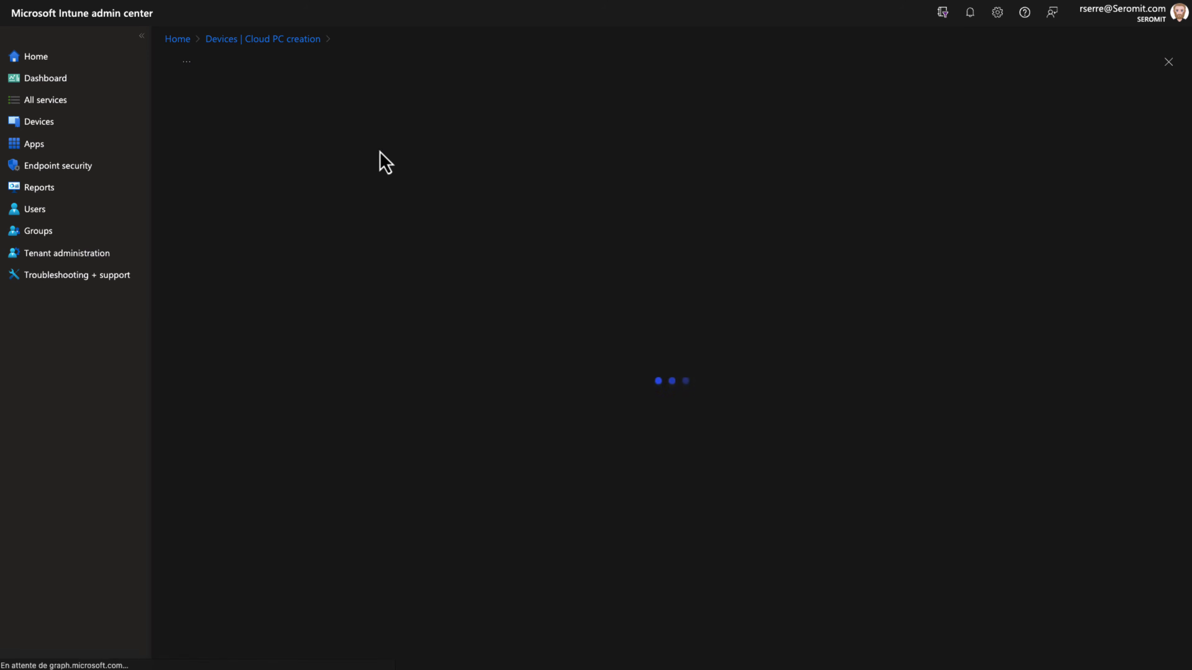